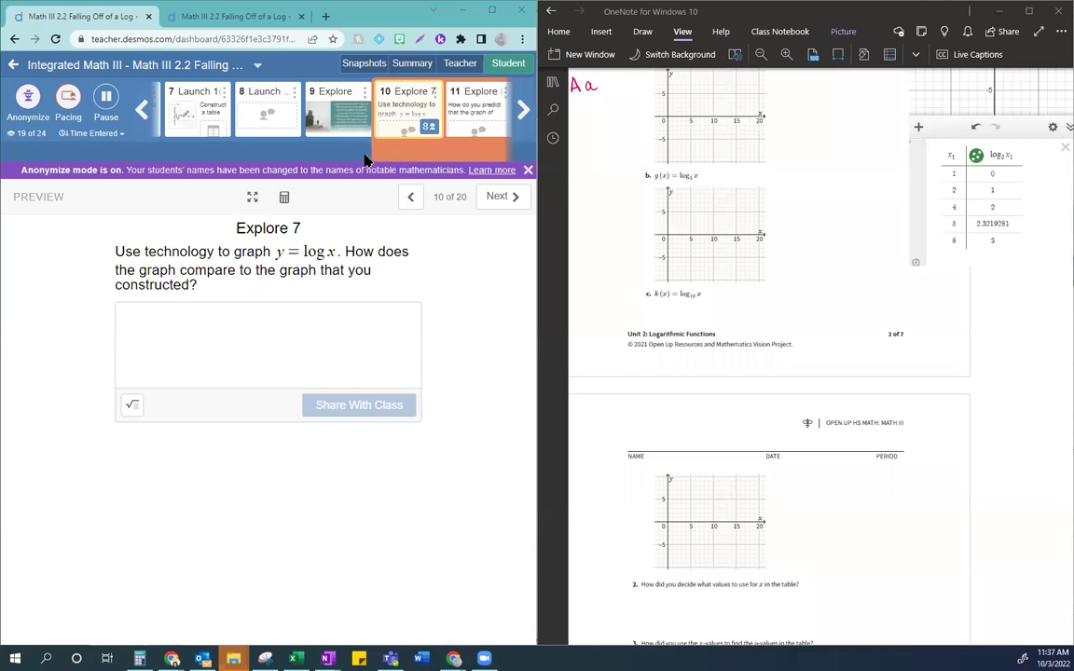
# Step: Stop class pacing and switch the Desmos preview to Explore 8, screen 11 of 20
pyautogui.click(523, 108)
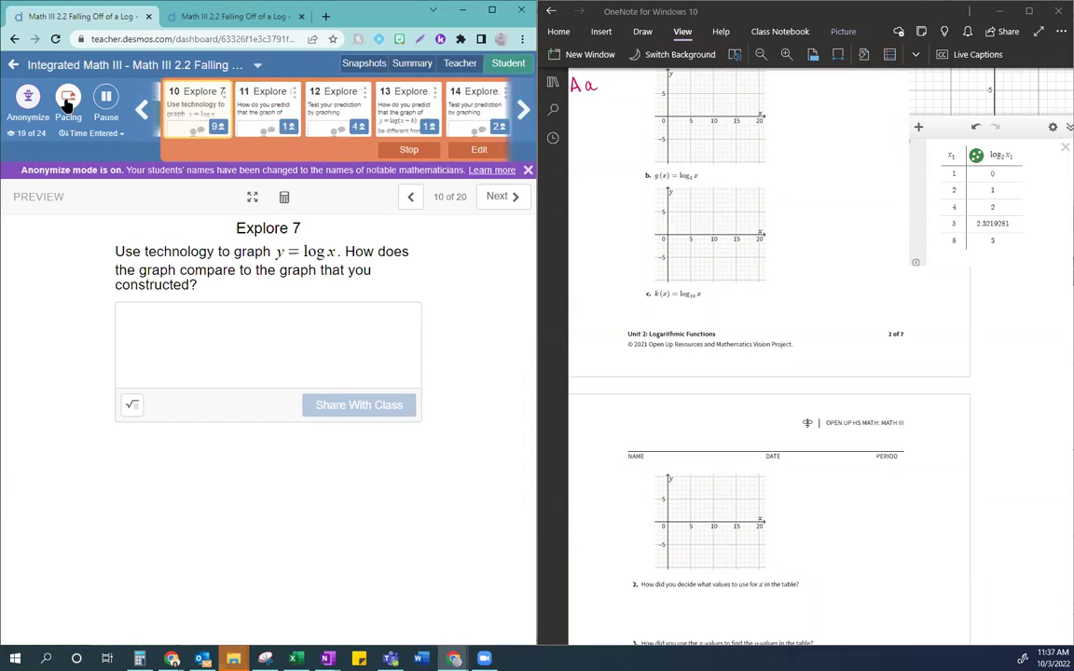
pyautogui.click(380, 145)
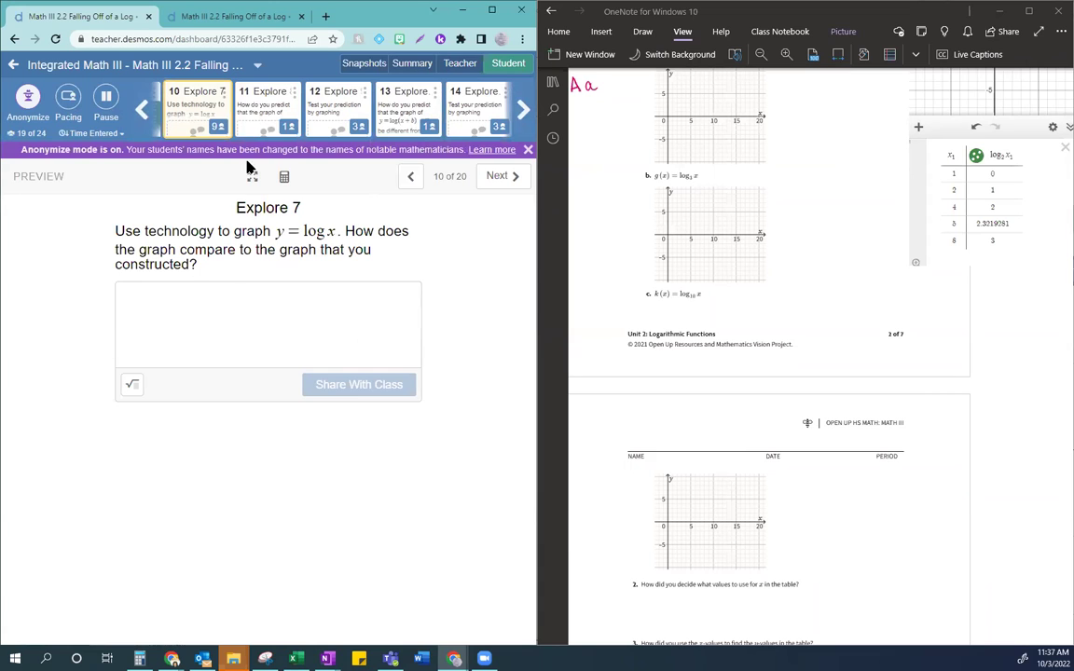
pyautogui.click(250, 103)
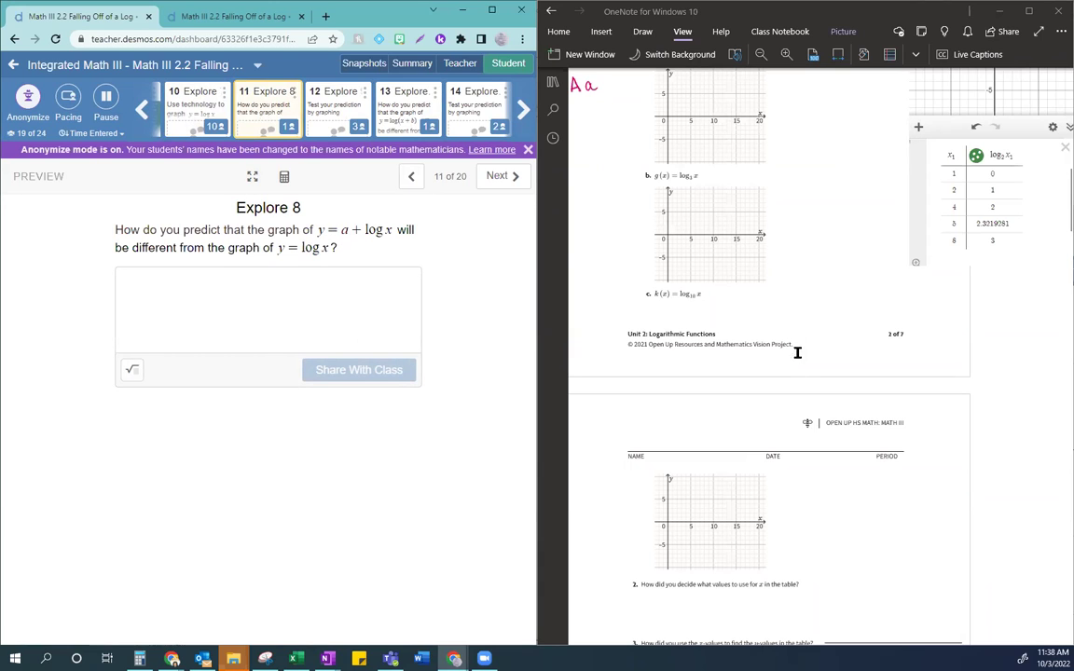
# Step: Zoom the worksheet in two steps and scroll down to questions 8–12
pyautogui.scroll(-3, 799, 358)
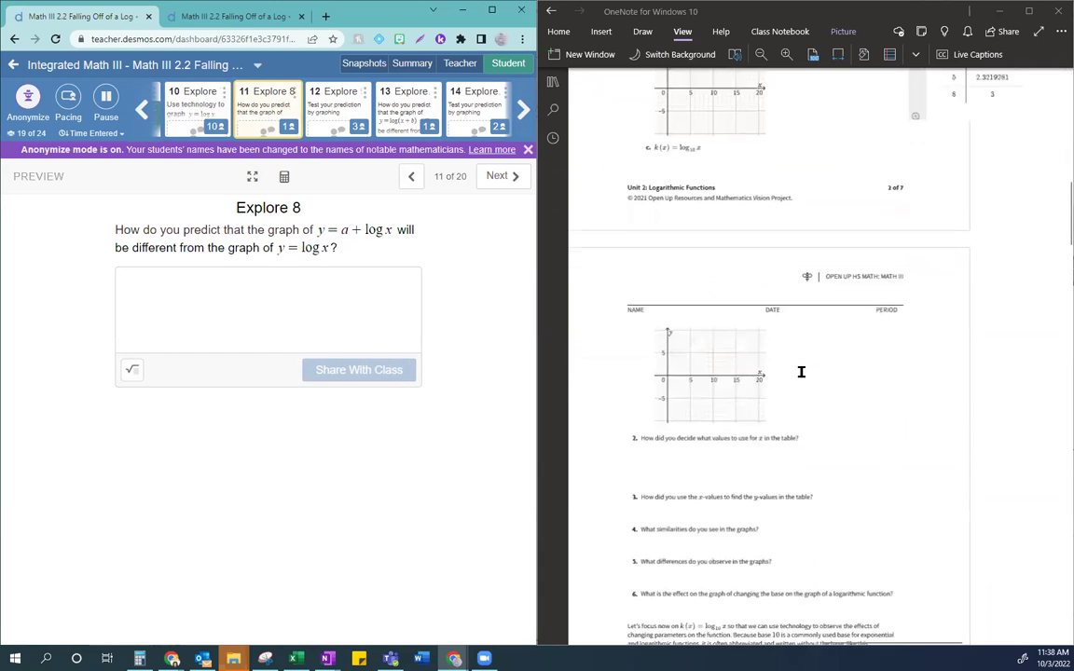
pyautogui.click(786, 54)
pyautogui.click(786, 54)
pyautogui.scroll(-6, 885, 352)
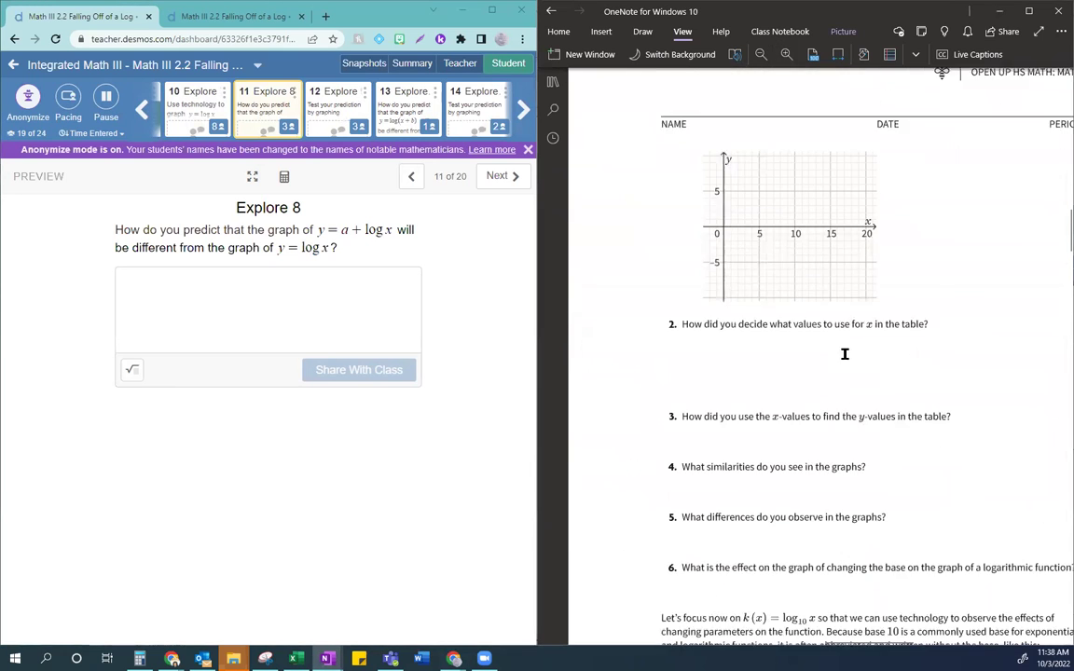
pyautogui.scroll(-9, 823, 348)
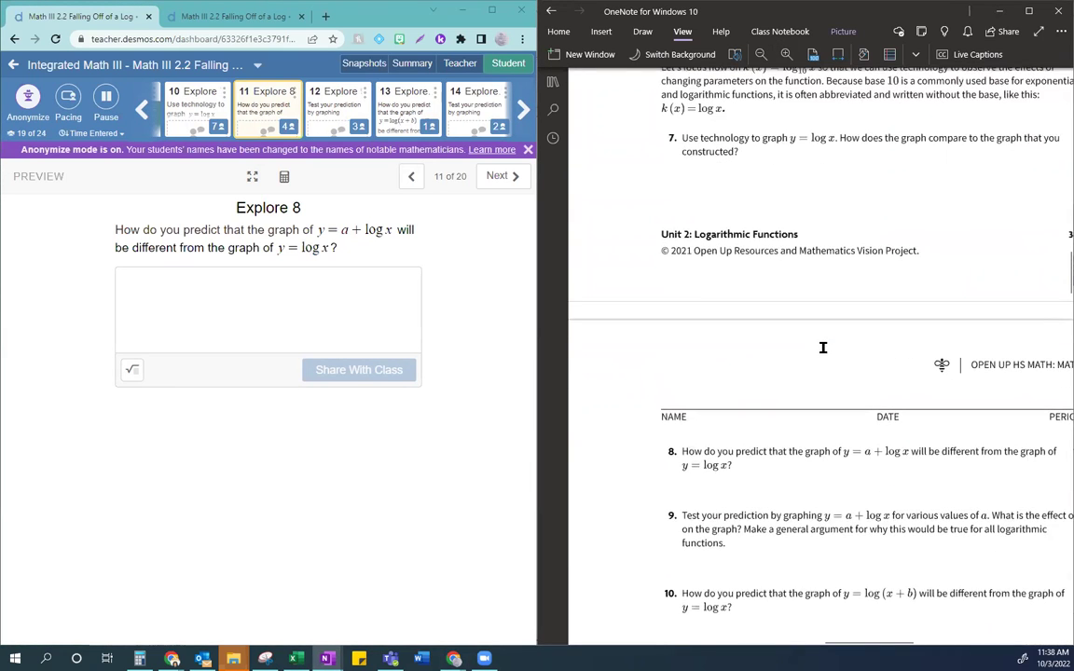
pyautogui.scroll(-3, 823, 347)
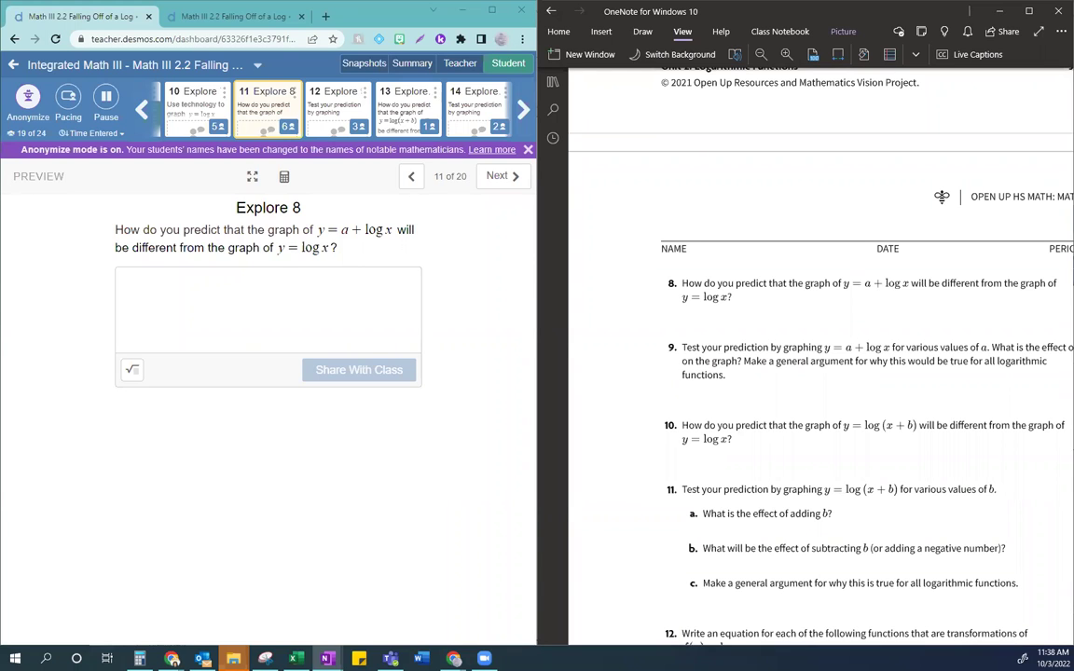
pyautogui.hotkey('alt', 'Tab')
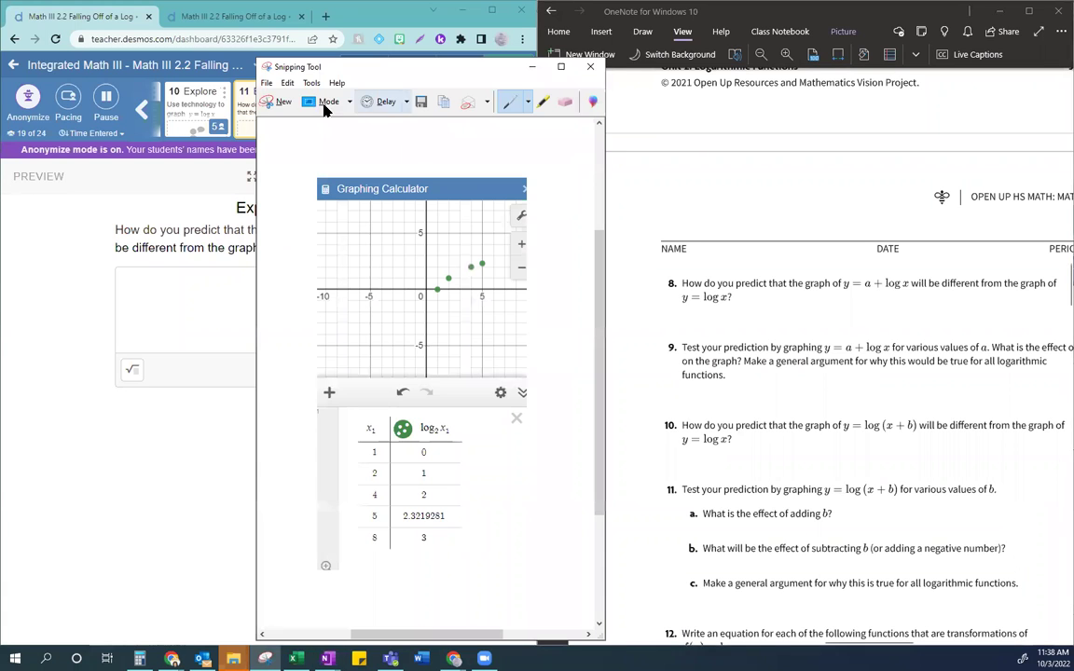
pyautogui.click(277, 101)
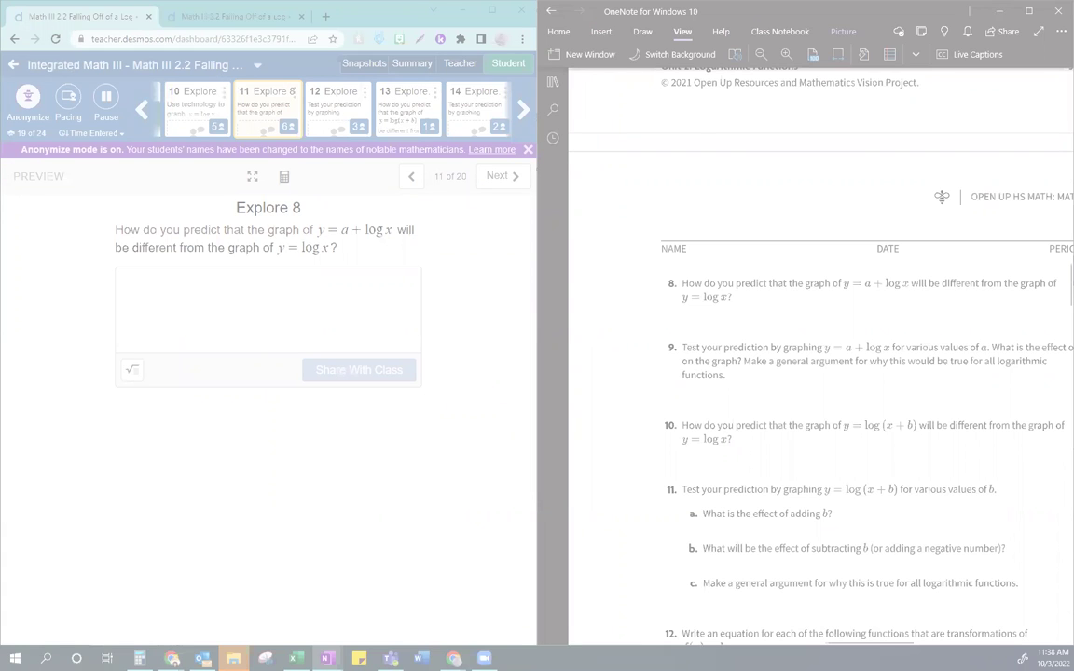
pyautogui.press('Escape')
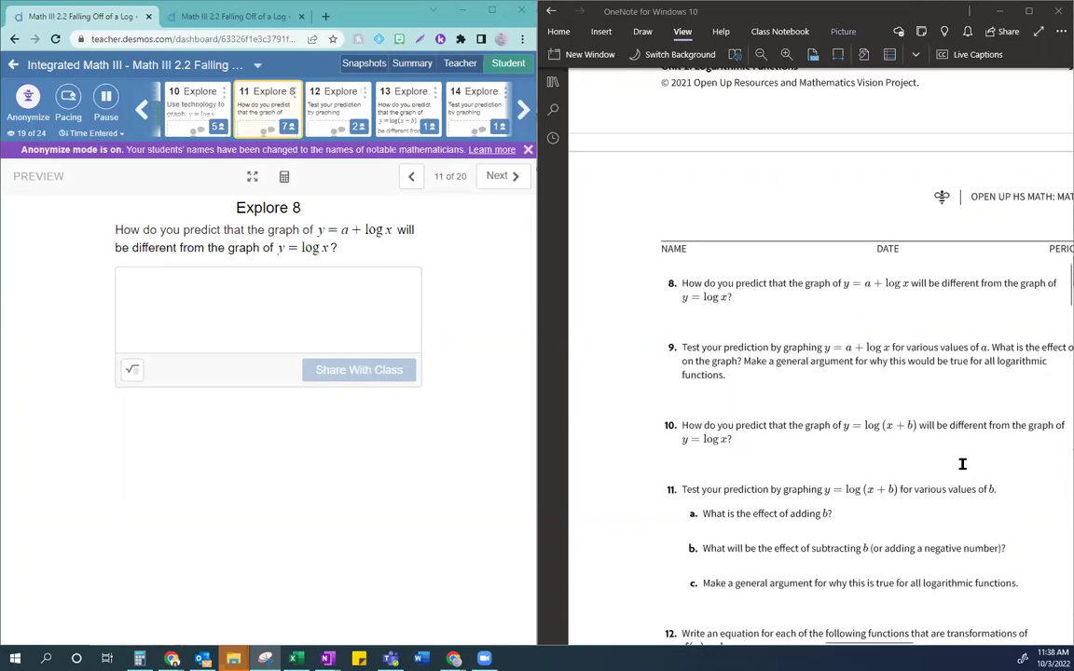
# Step: Shrink the question 9 answer picture, undoing an accidental Set Picture as Background
pyautogui.click(791, 416)
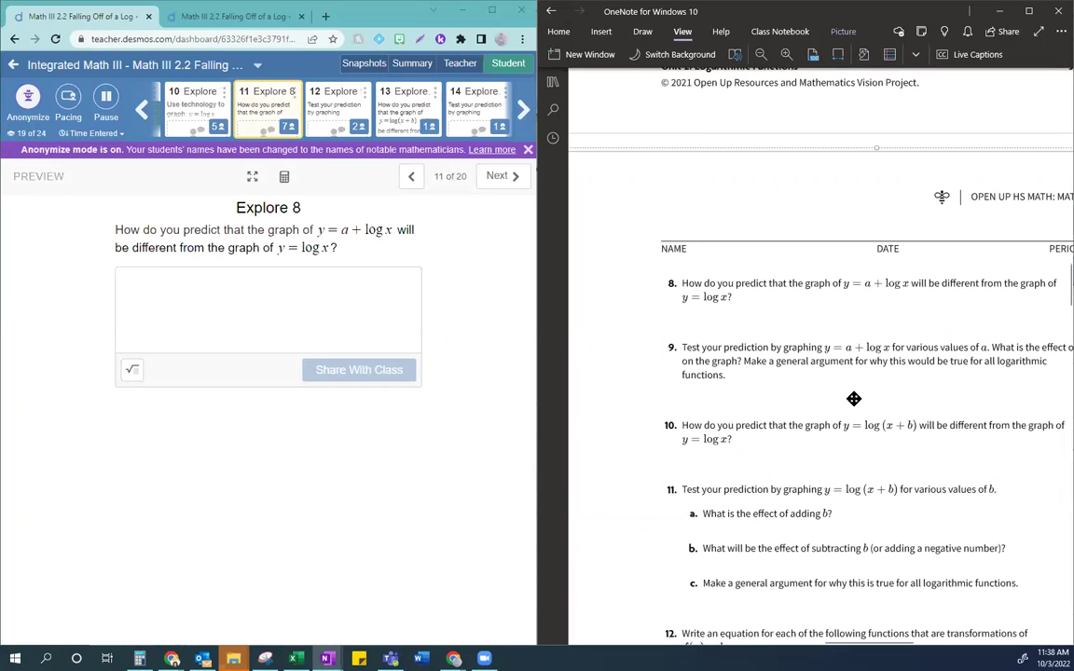
pyautogui.rightClick(872, 408)
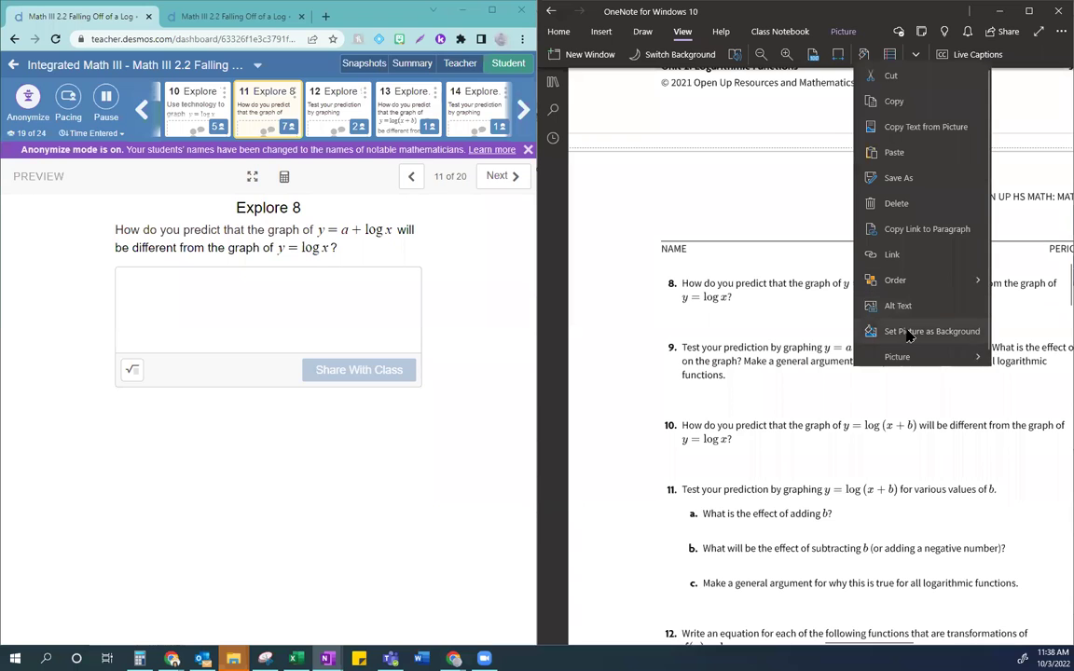
pyautogui.click(891, 328)
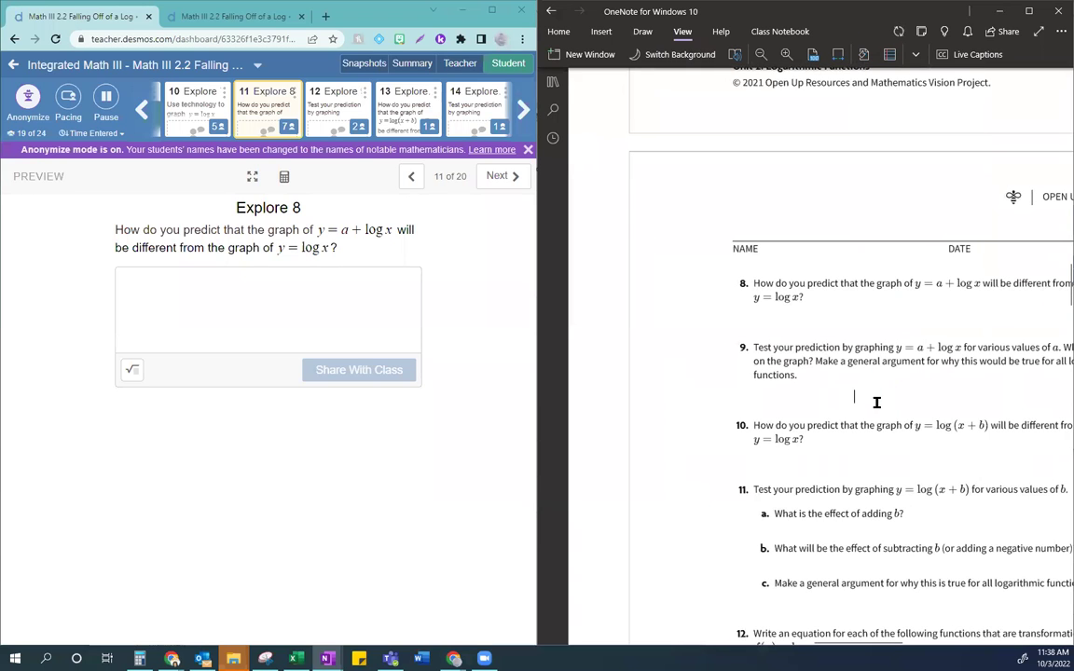
pyautogui.hotkey('ctrl', 'z')
pyautogui.moveTo(848, 457)
pyautogui.mouseDown()
pyautogui.moveTo(916, 420)
pyautogui.moveTo(930, 437)
pyautogui.moveTo(951, 388)
pyautogui.moveTo(867, 386)
pyautogui.mouseUp()
pyautogui.click(700, 457)
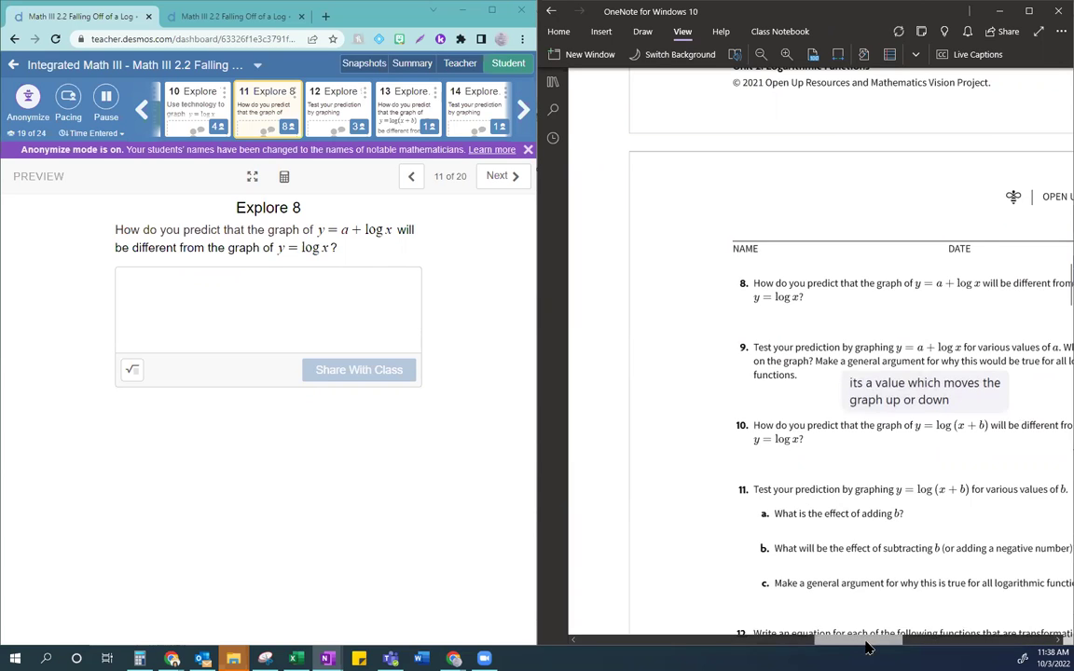
pyautogui.moveTo(868, 642); pyautogui.dragTo(879, 650)
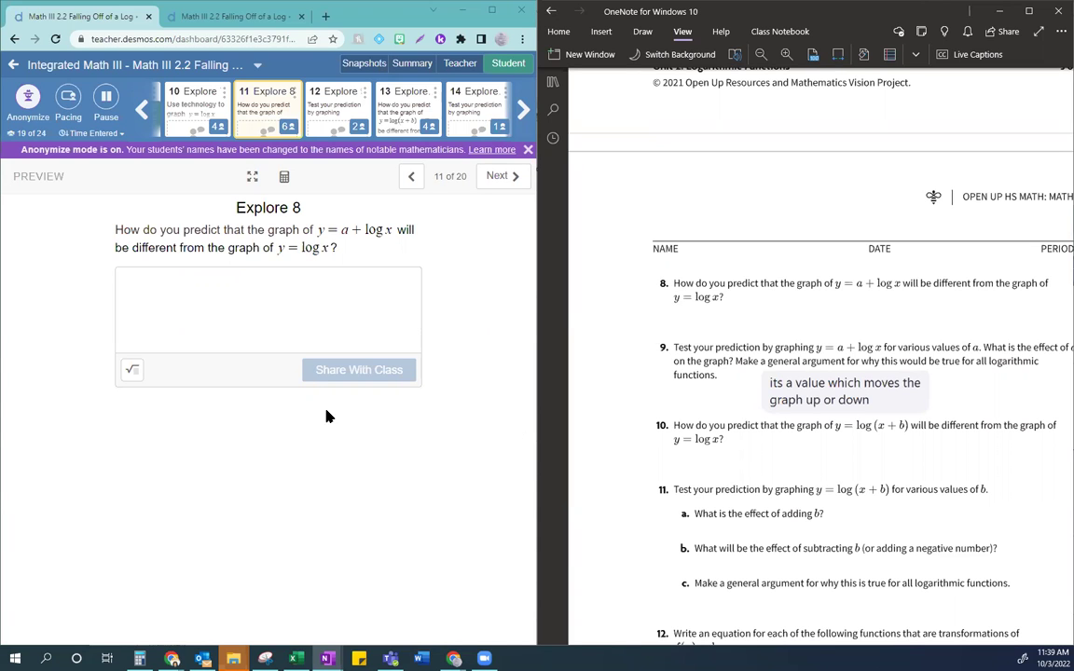
pyautogui.scroll(10, 766, 433)
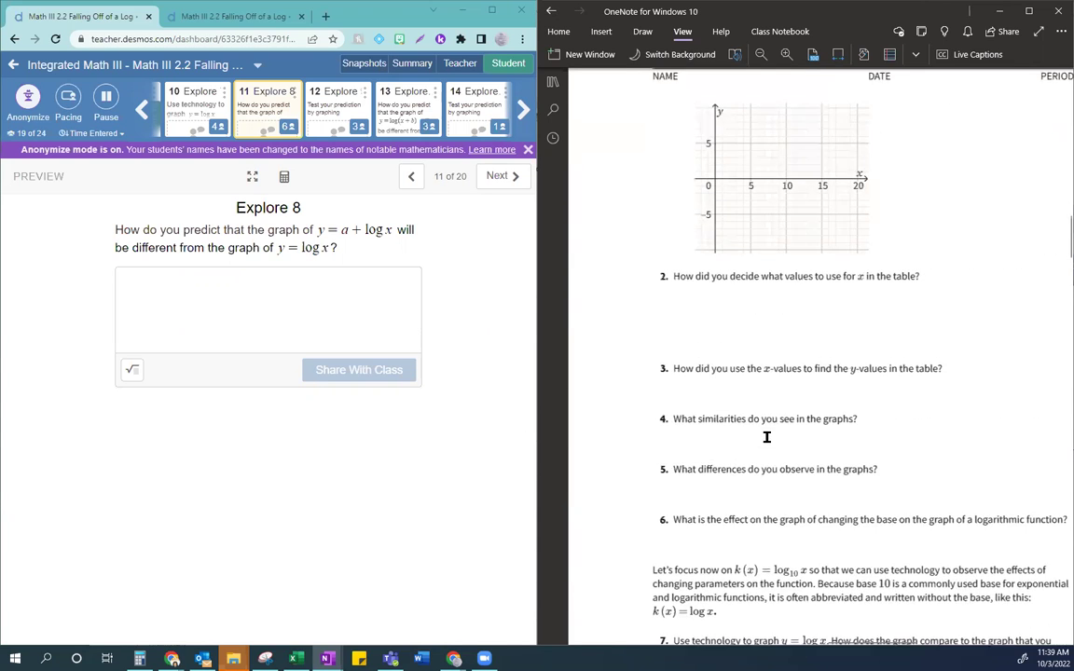
pyautogui.scroll(12, 767, 436)
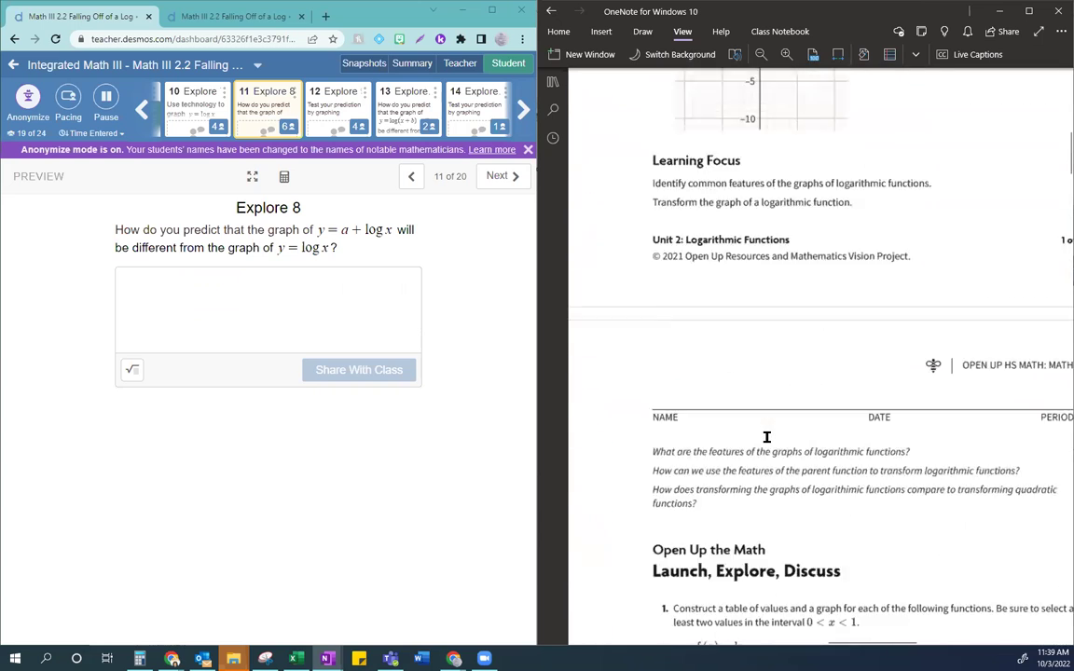
pyautogui.scroll(6, 766, 438)
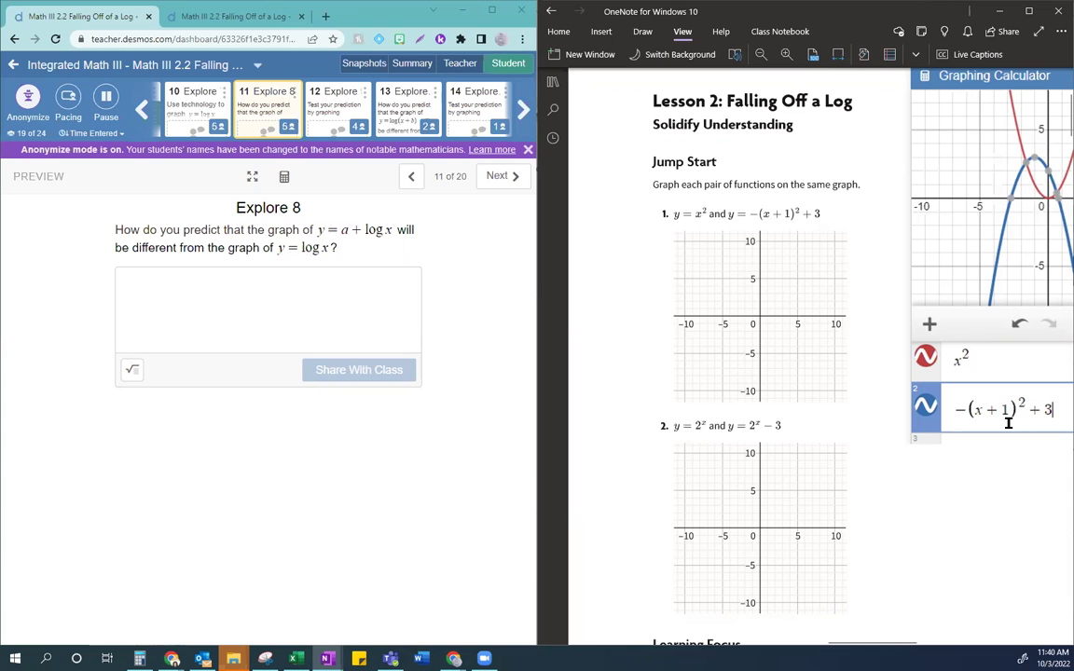
pyautogui.scroll(-20, 1007, 426)
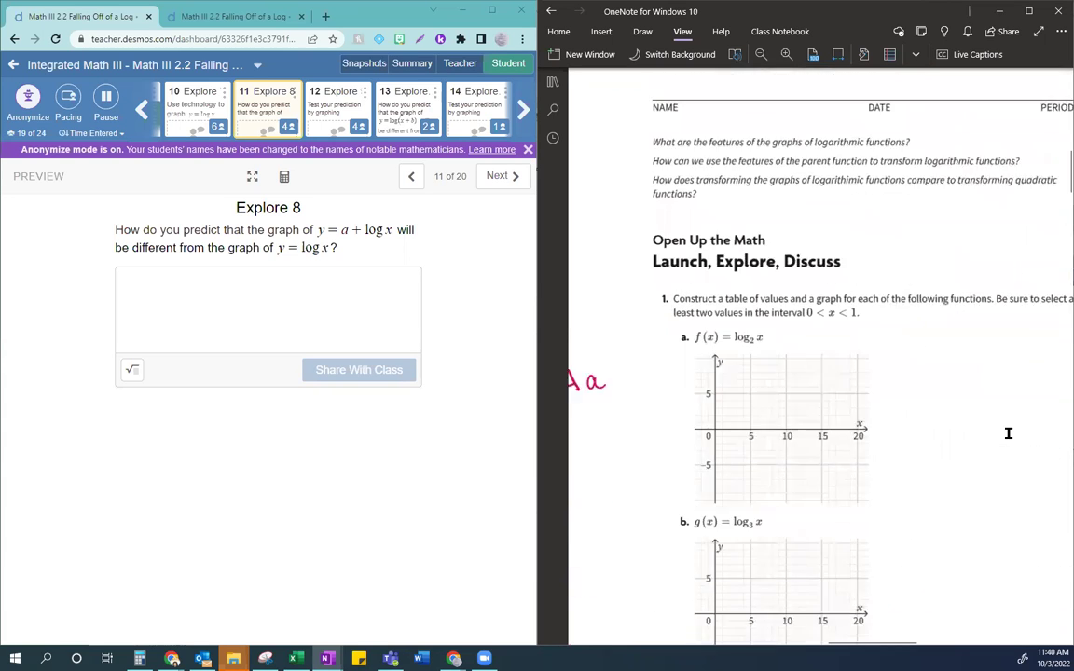
pyautogui.scroll(-10, 1006, 436)
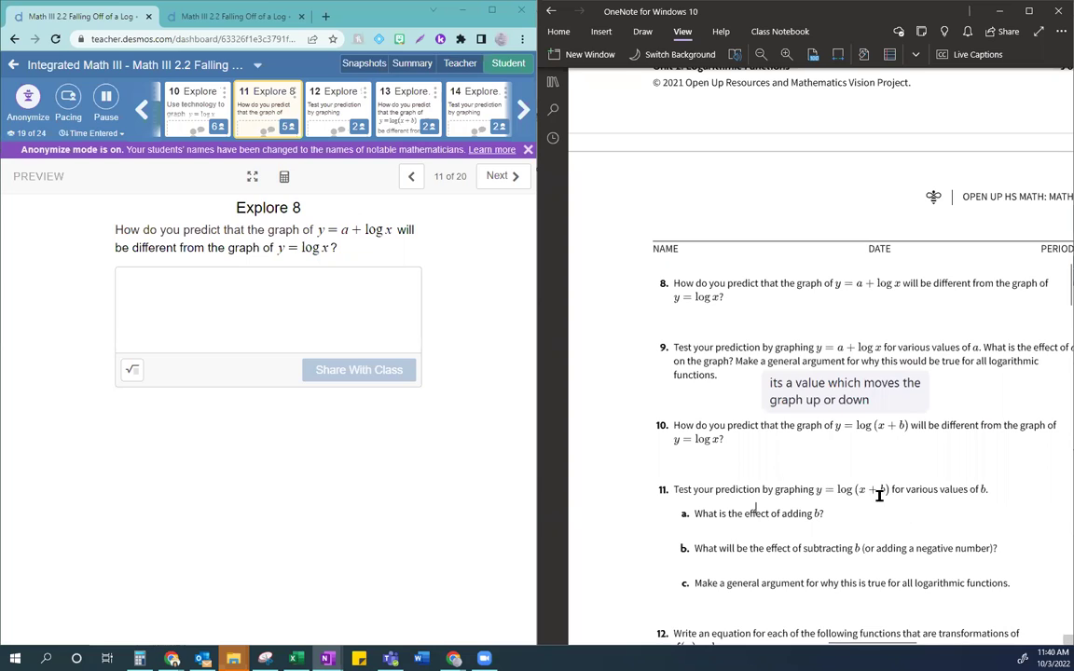
# Step: Type 'It translates left or right' under question 10 and select that text
pyautogui.click(894, 444)
pyautogui.write('It t')
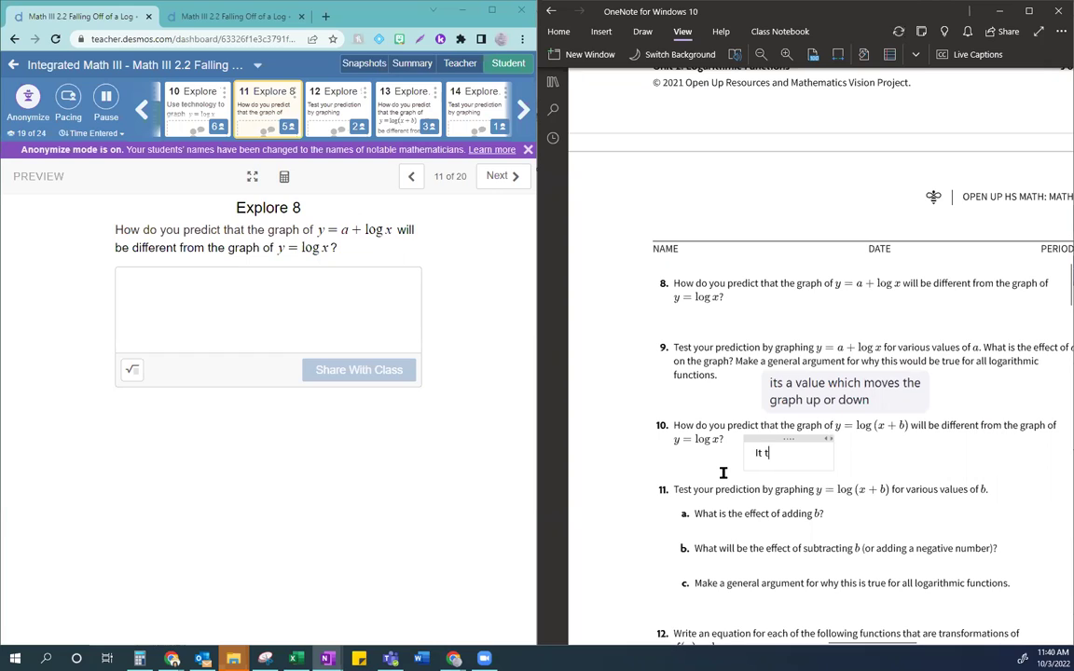
pyautogui.write('ranslas')
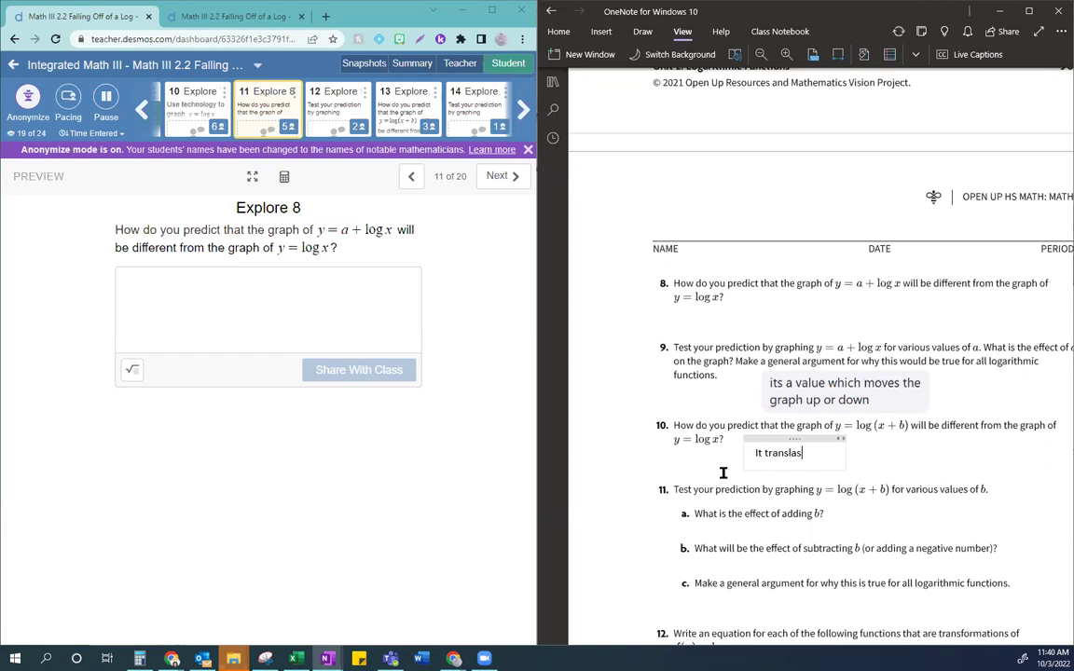
pyautogui.press('BackSpace')
pyautogui.write('tes left or ')
pyautogui.write('right')
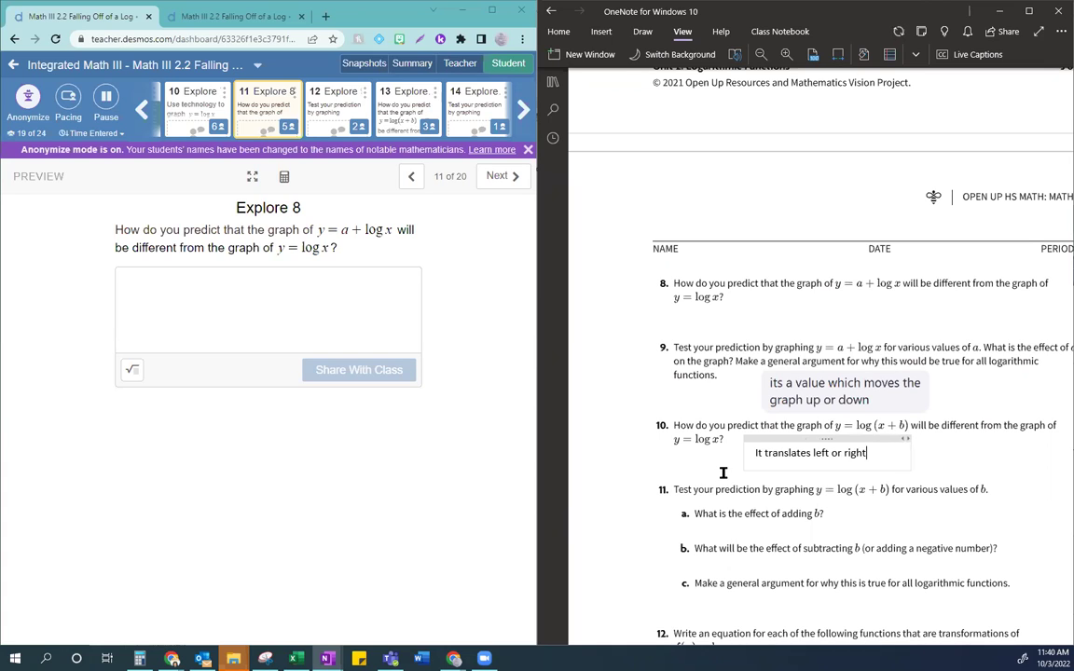
pyautogui.moveTo(865, 453); pyautogui.dragTo(749, 452)
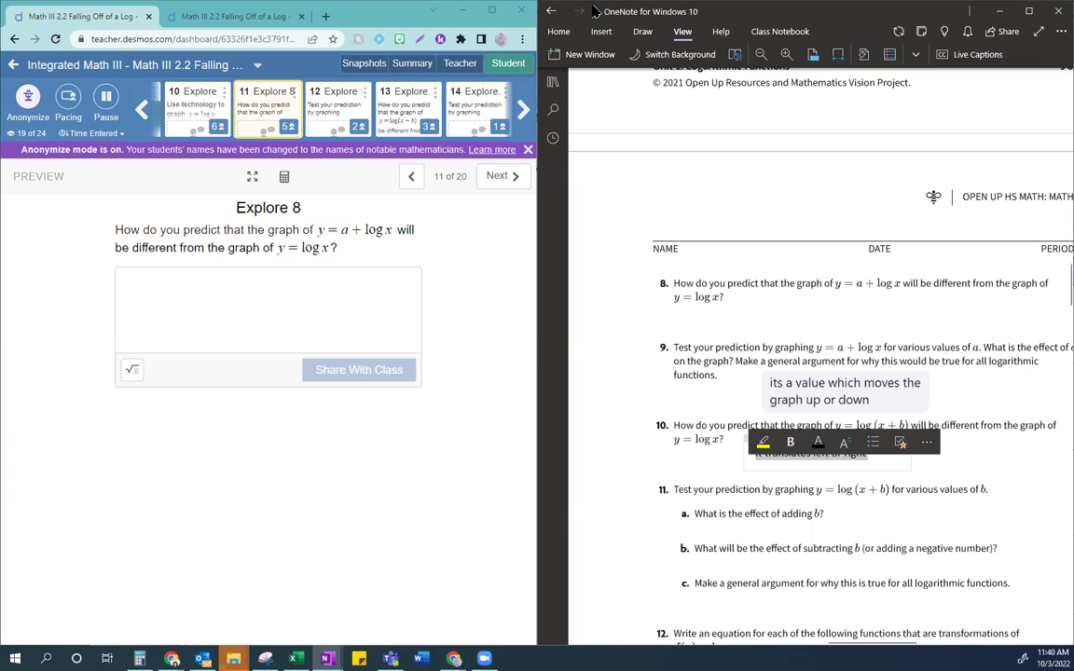
# Step: Format the question 10 answer in Shadows Into Light, size 15, with yellow highlight
pyautogui.click(558, 31)
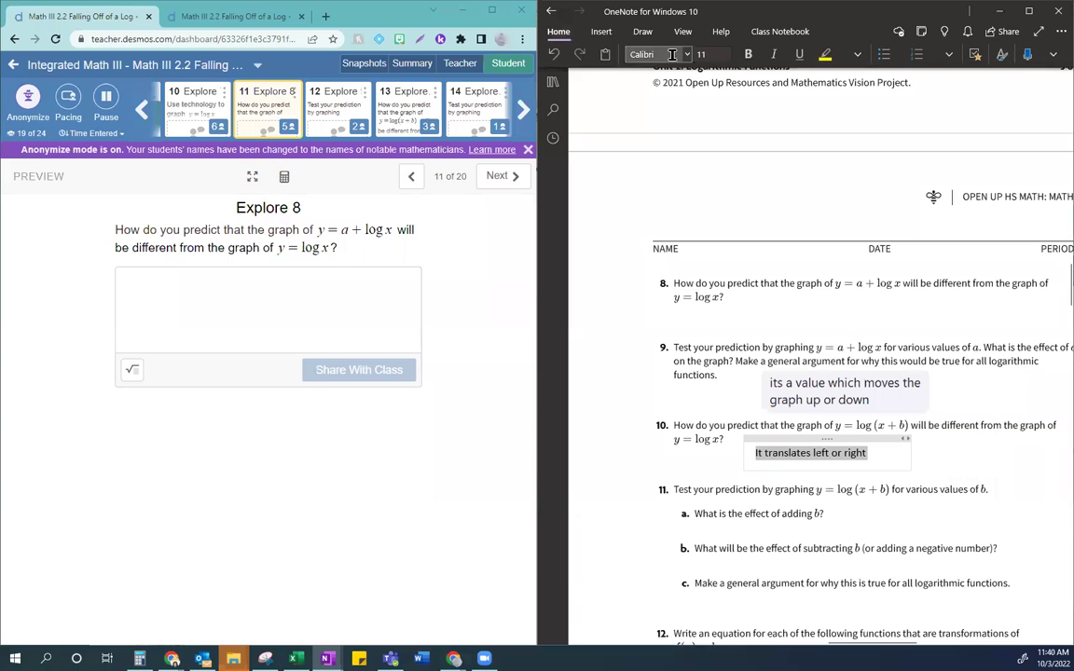
pyautogui.click(671, 54)
pyautogui.write('Shadows Into Light')
pyautogui.press('Return')
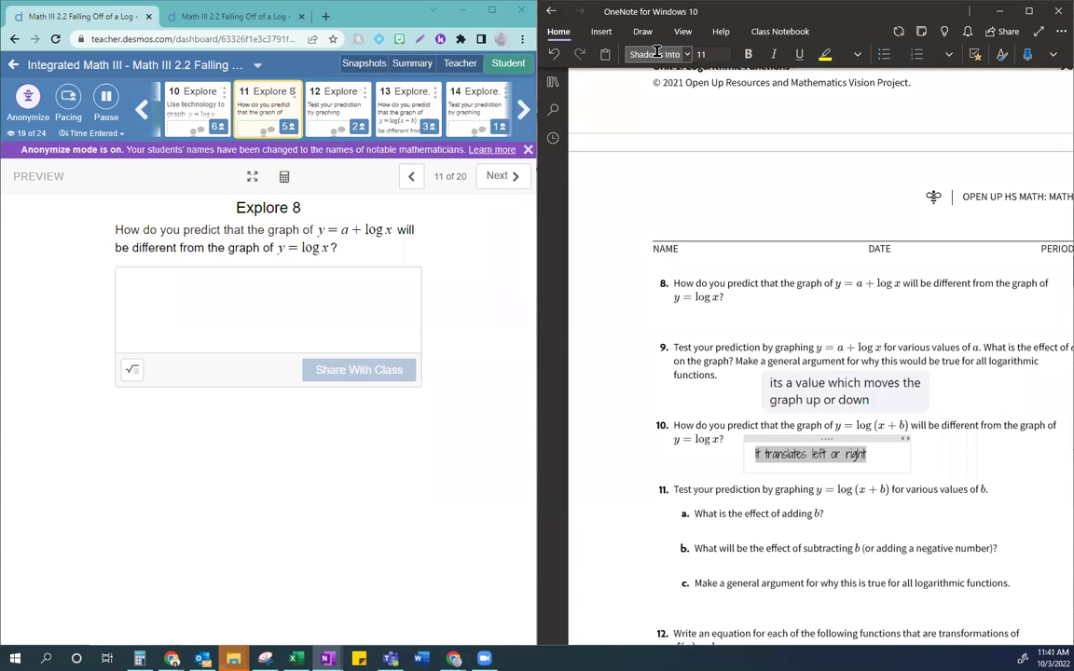
pyautogui.click(697, 54)
pyautogui.write('15')
pyautogui.press('Return')
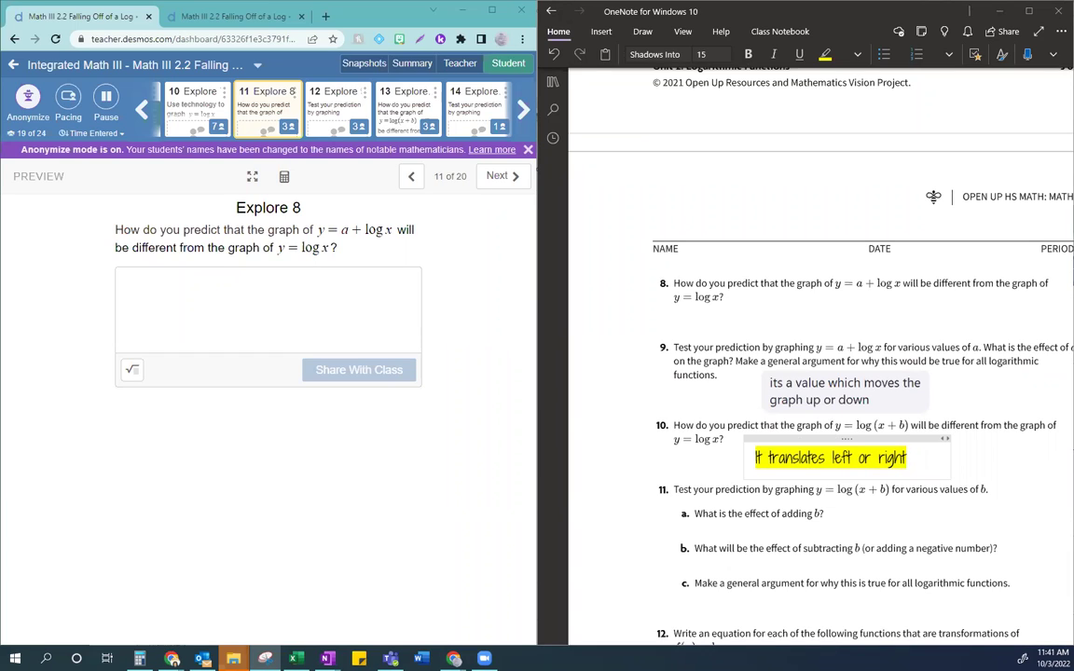
# Step: Paste the student's left/right movement answer and position it beside question 10
pyautogui.click(985, 452)
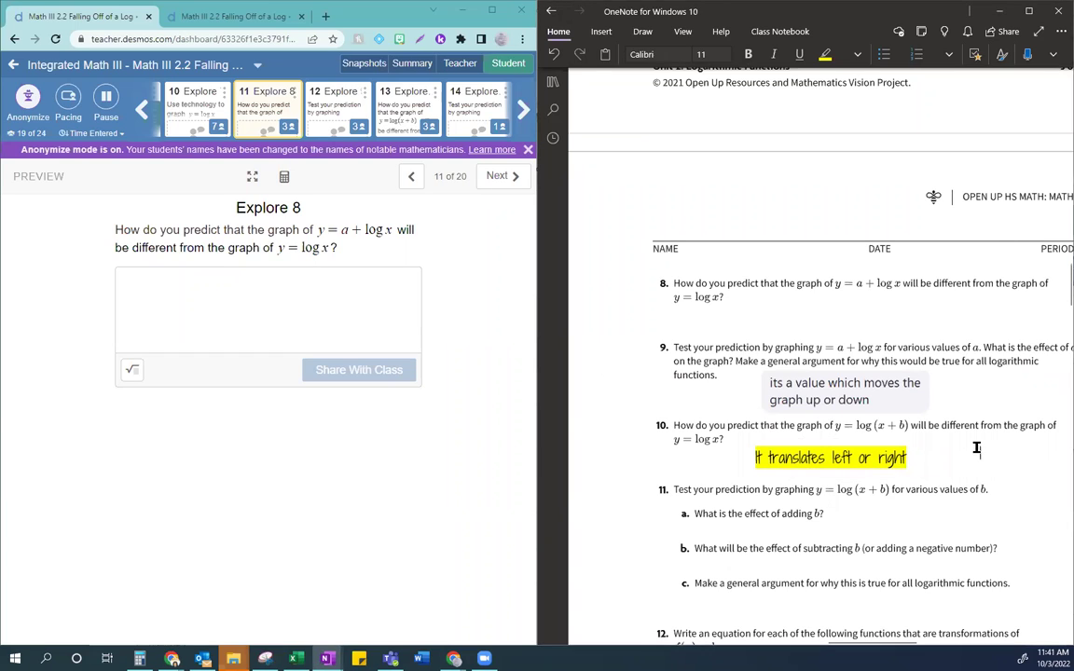
pyautogui.hotkey('ctrl', 'v')
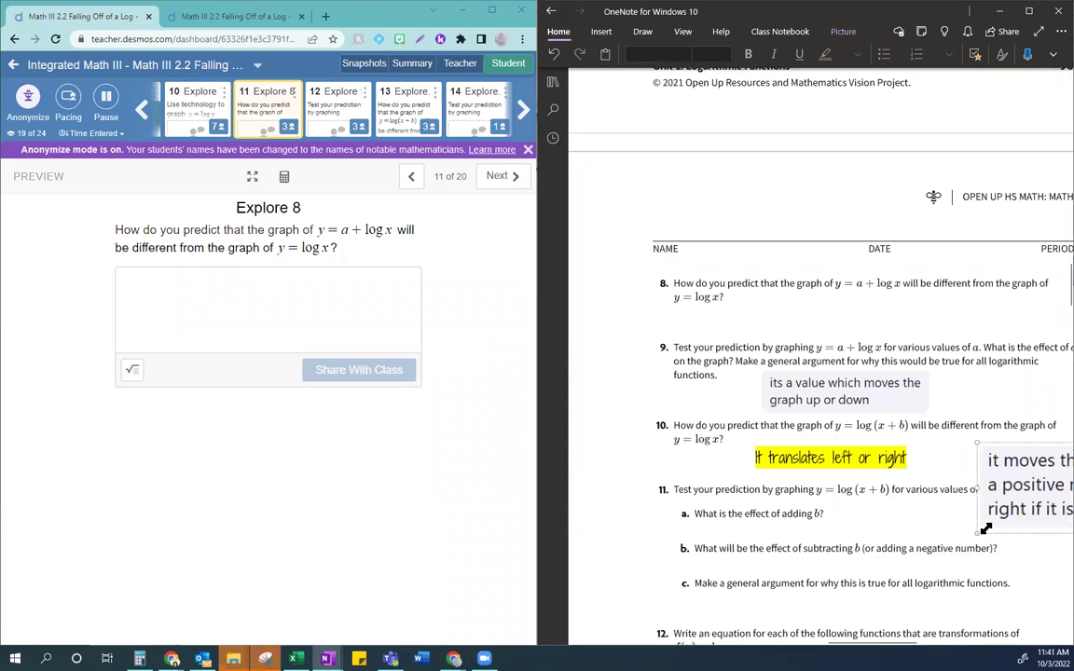
pyautogui.moveTo(989, 486)
pyautogui.mouseDown()
pyautogui.moveTo(1025, 466)
pyautogui.moveTo(1034, 473)
pyautogui.moveTo(1017, 459)
pyautogui.mouseUp()
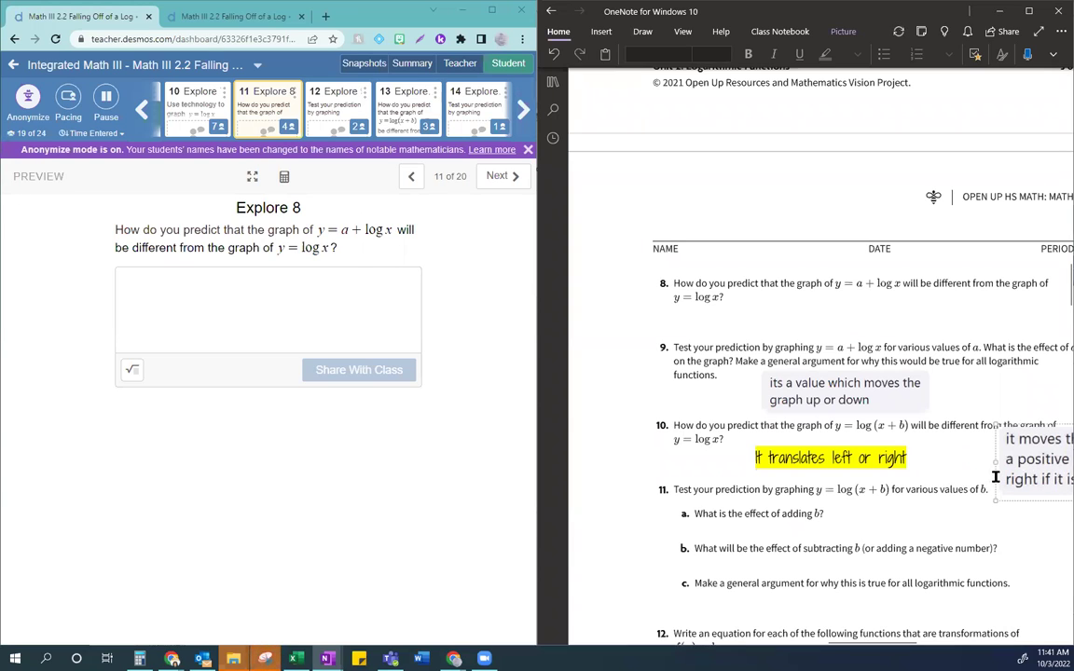
pyautogui.hscroll(5, 885, 641)
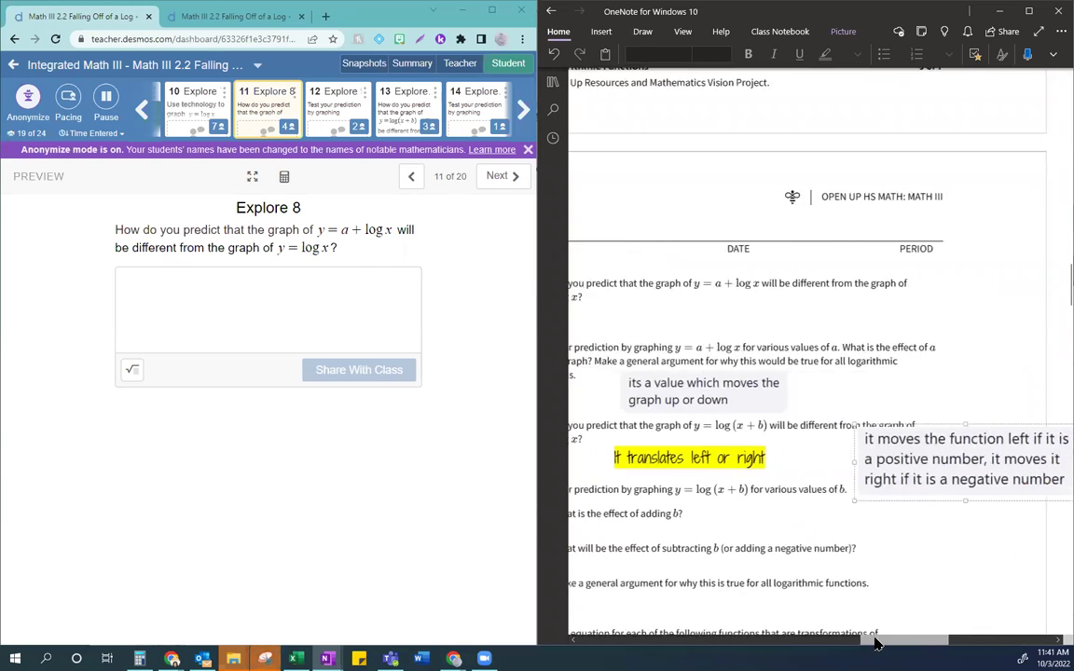
pyautogui.moveTo(897, 483)
pyautogui.mouseDown()
pyautogui.moveTo(952, 449)
pyautogui.moveTo(962, 455)
pyautogui.mouseUp()
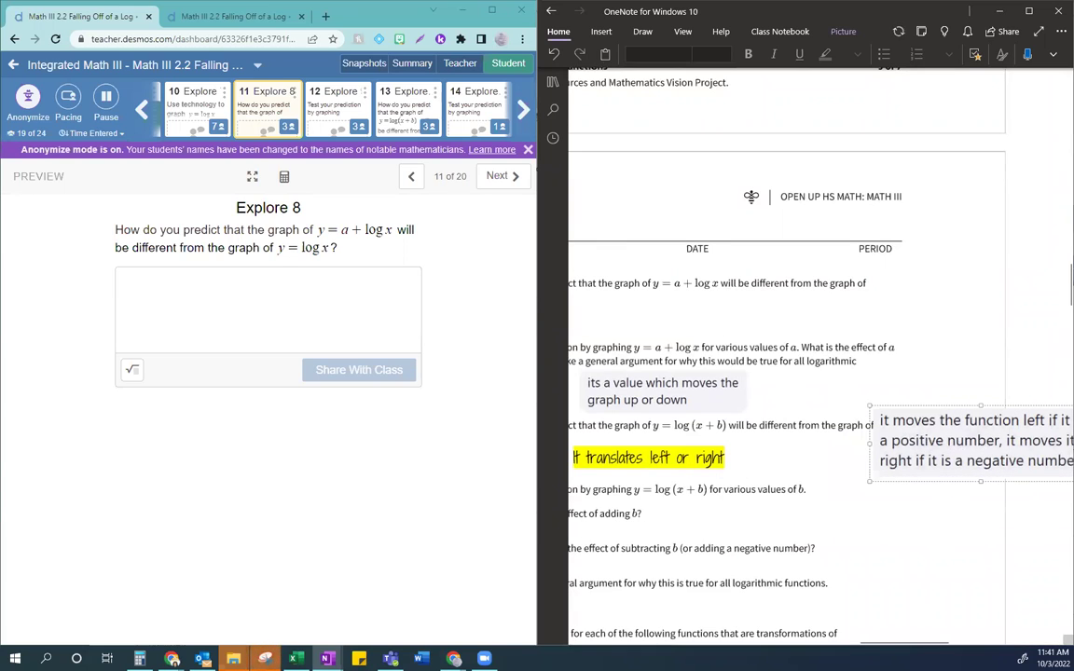
pyautogui.hscroll(2, 886, 642)
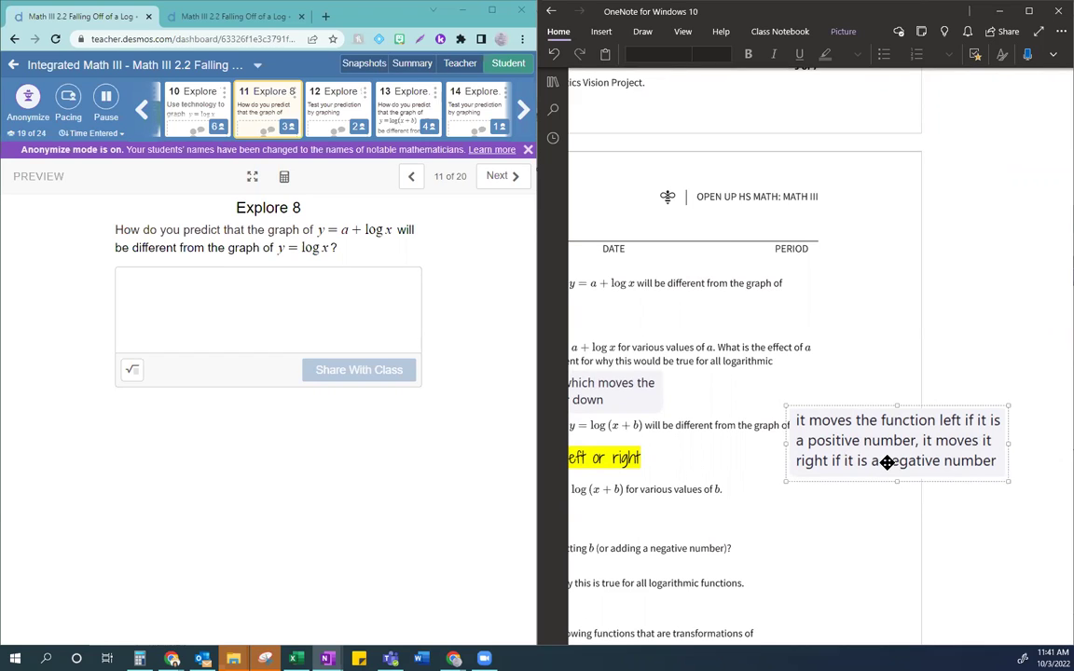
# Step: Handwrite 'x lives in "backwards" land' in pink with an arrow to the pasted answer
pyautogui.moveTo(954, 355); pyautogui.dragTo(940, 391)
pyautogui.moveTo(957, 326); pyautogui.dragTo(969, 343)
pyautogui.moveTo(969, 326); pyautogui.dragTo(958, 343)
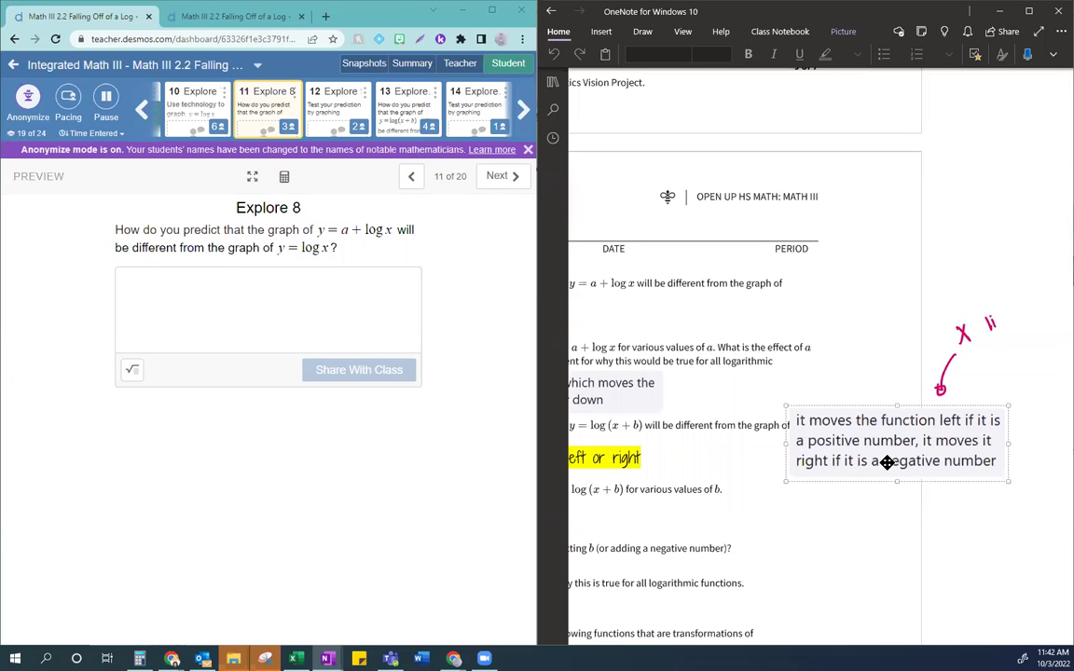
pyautogui.moveTo(996, 324); pyautogui.dragTo(1020, 316)
pyautogui.moveTo(972, 354); pyautogui.dragTo(985, 361)
pyautogui.moveTo(983, 378); pyautogui.dragTo(1056, 340)
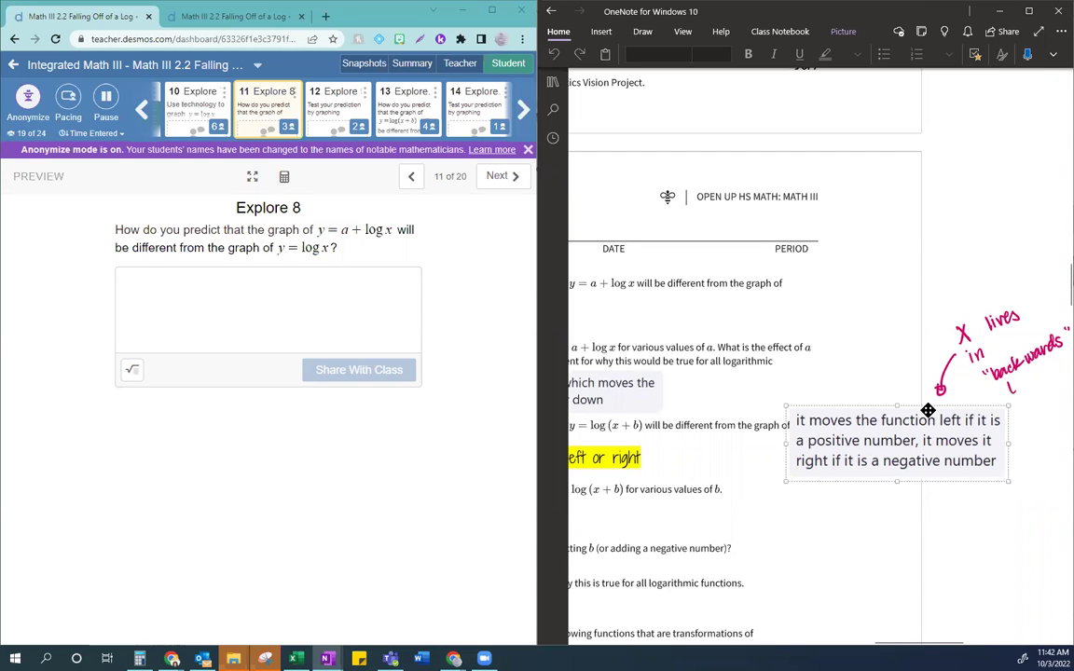
pyautogui.moveTo(1012, 375); pyautogui.dragTo(1039, 380)
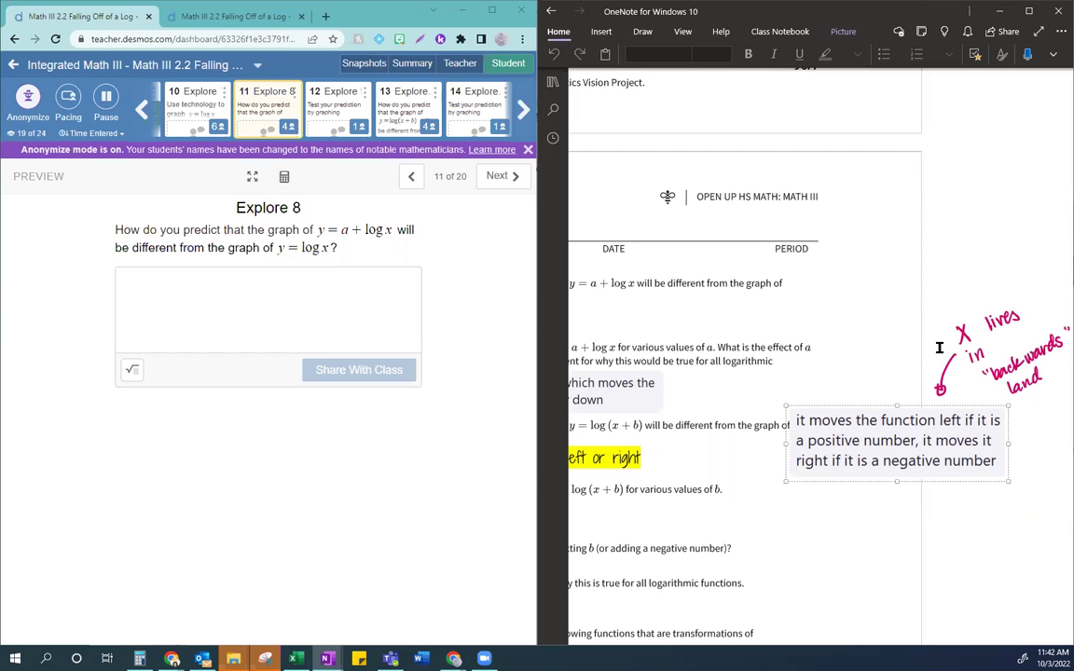
# Step: Step the Desmos preview through Explore 9, 10, 11 and 12, then return to OneNote
pyautogui.click(337, 113)
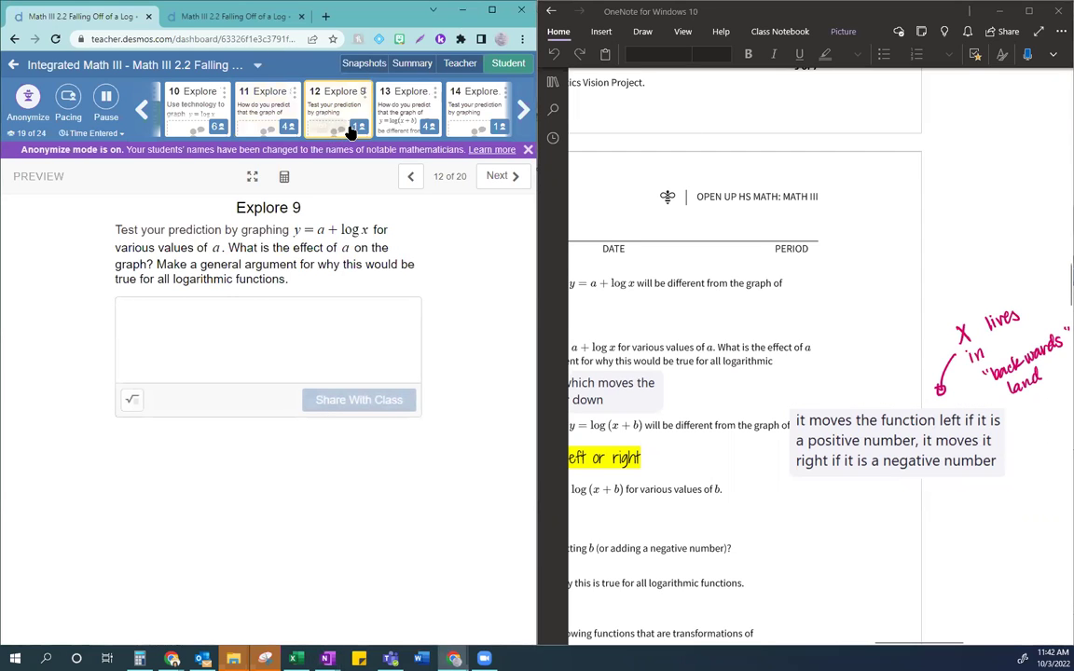
pyautogui.click(399, 114)
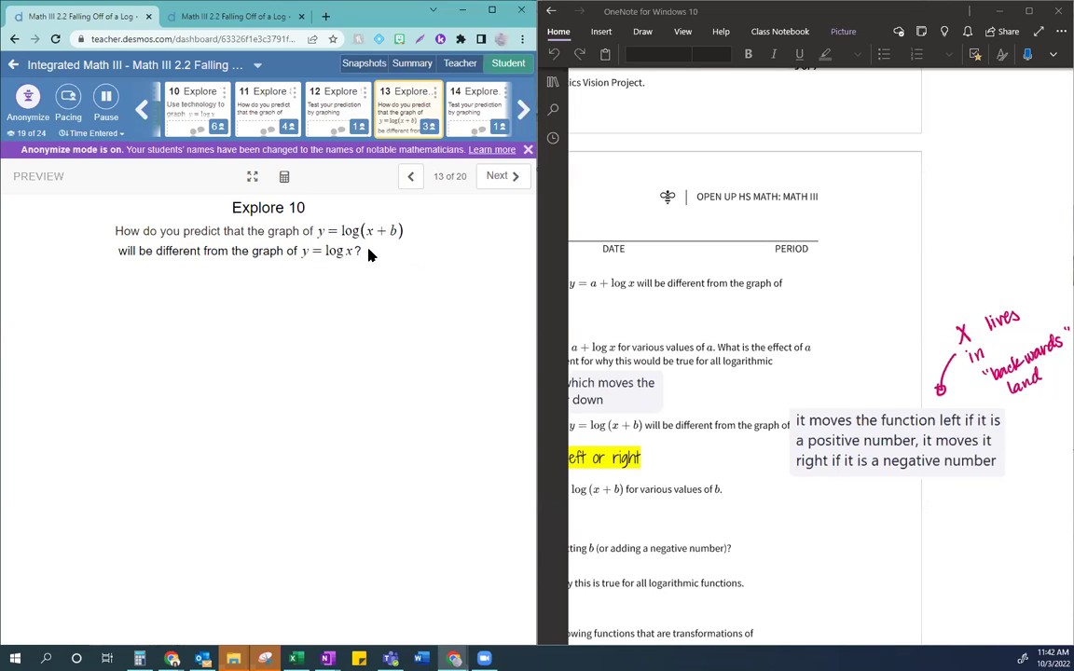
pyautogui.click(471, 99)
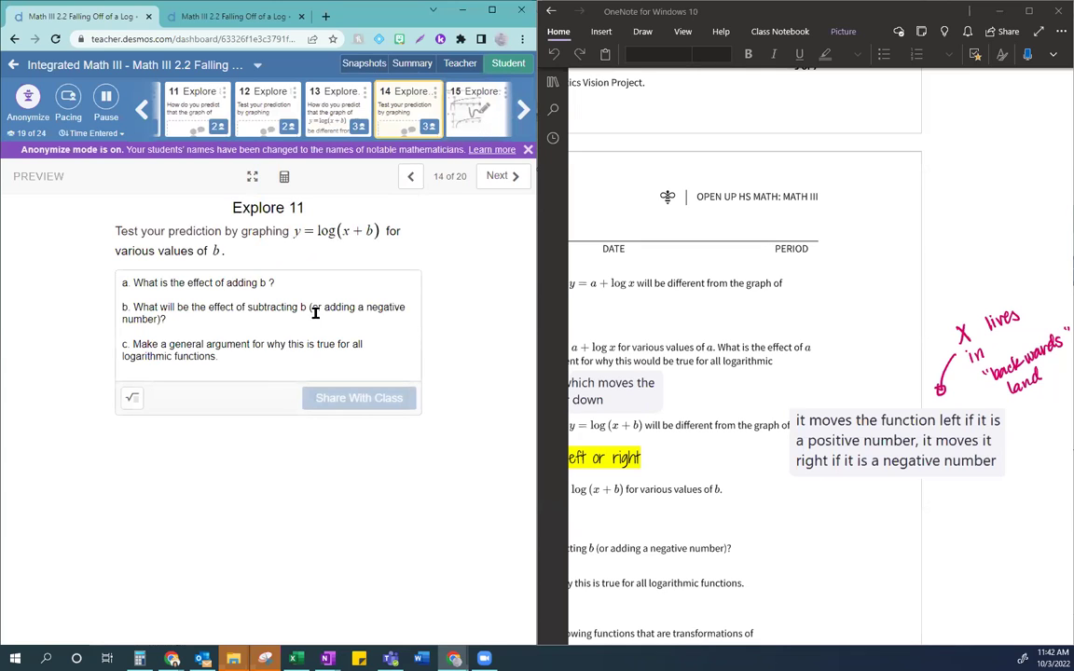
pyautogui.click(475, 121)
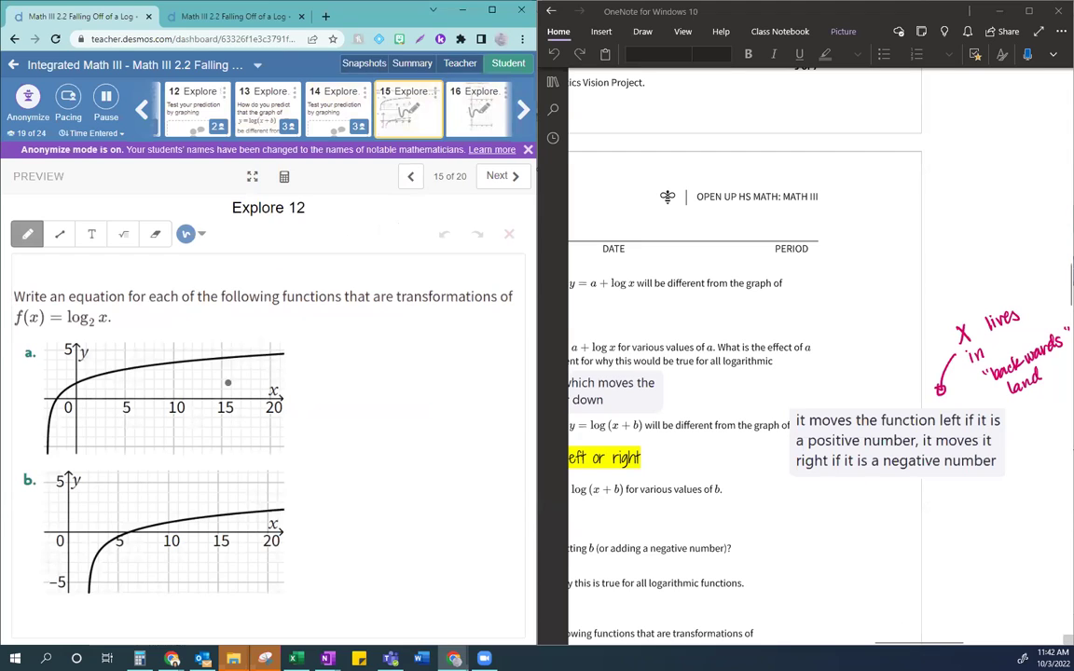
pyautogui.click(721, 575)
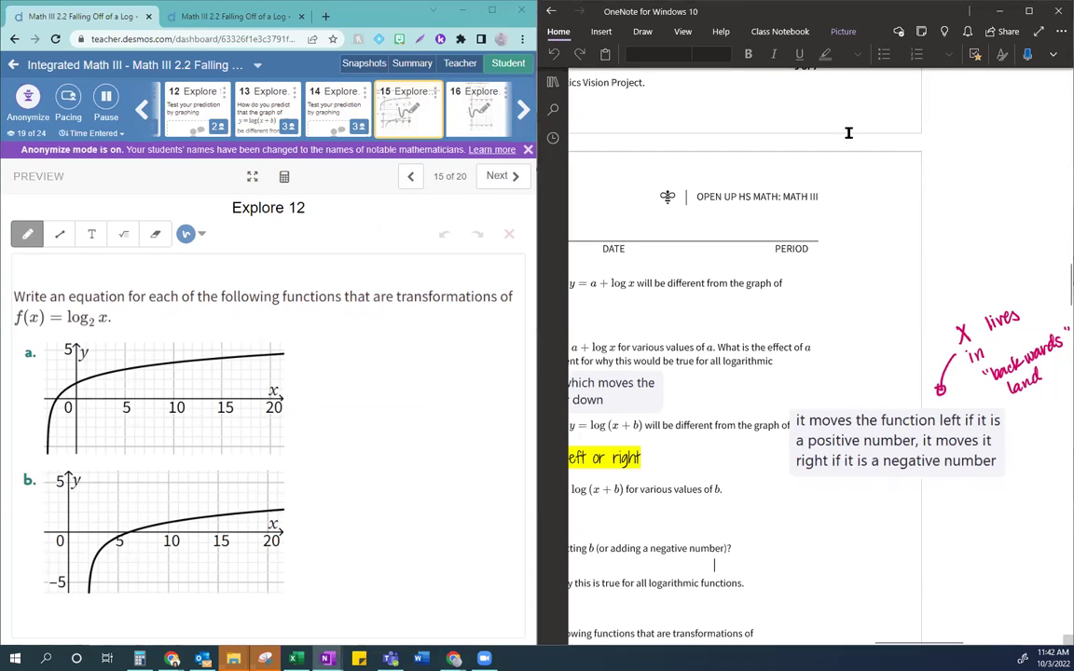
# Step: Maximize the OneNote window and scroll through the worksheet
pyautogui.click(1030, 12)
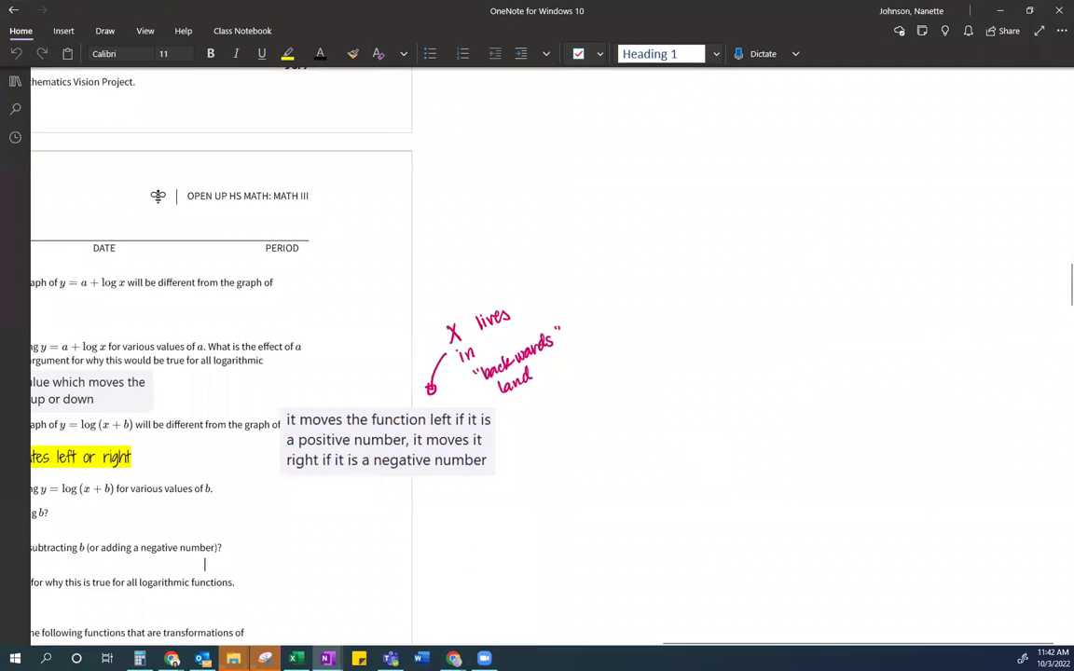
pyautogui.moveTo(690, 643); pyautogui.dragTo(522, 645)
pyautogui.scroll(-5, 575, 540)
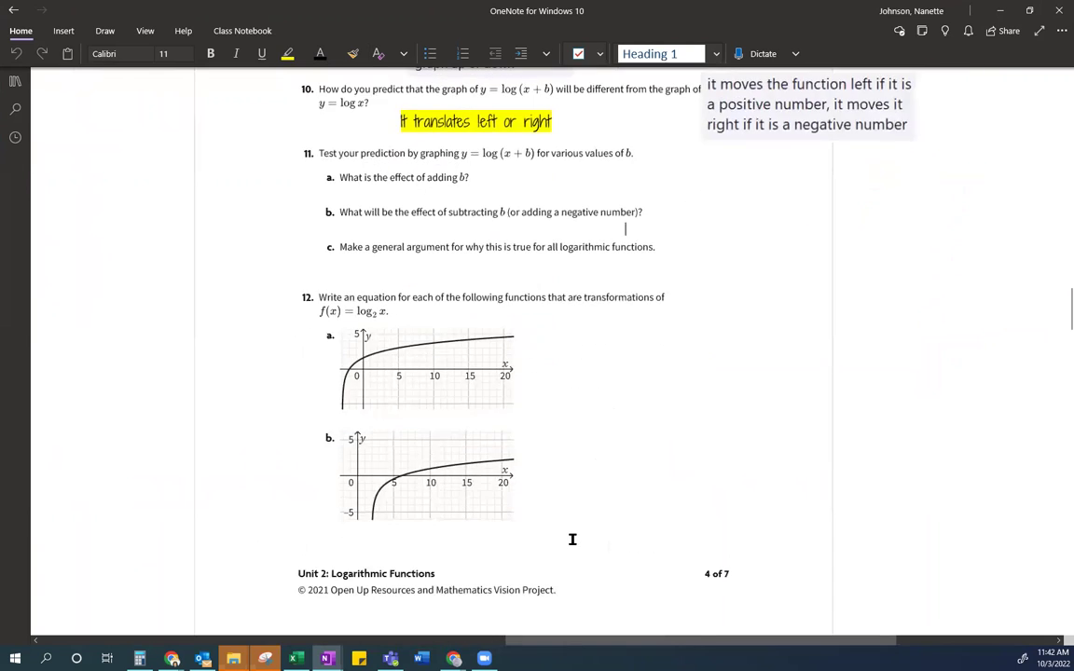
pyautogui.scroll(-4, 572, 538)
pyautogui.scroll(2, 570, 536)
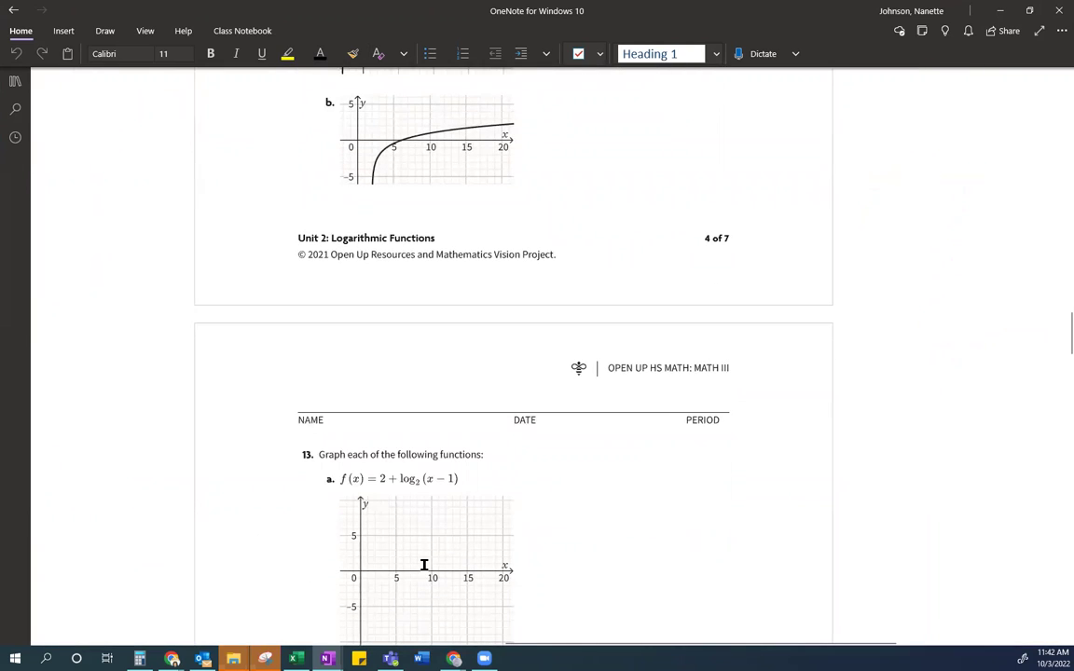
pyautogui.scroll(2, 424, 564)
pyautogui.scroll(2, 422, 445)
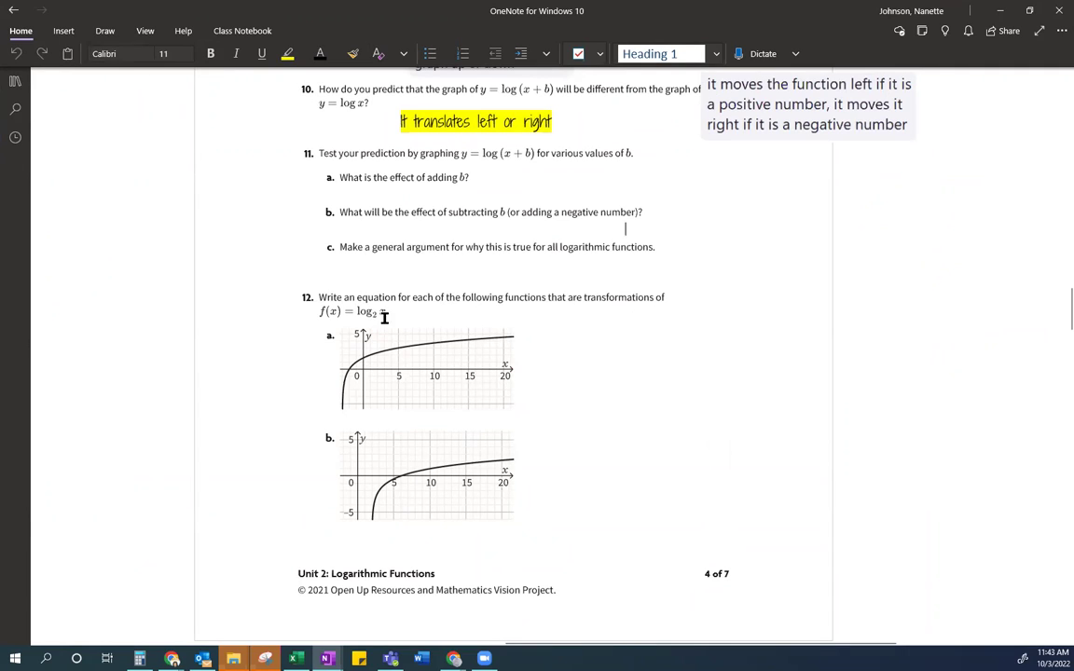
# Step: Zoom in twice and scroll down to question 12 and its two graphs
pyautogui.click(145, 31)
pyautogui.click(319, 54)
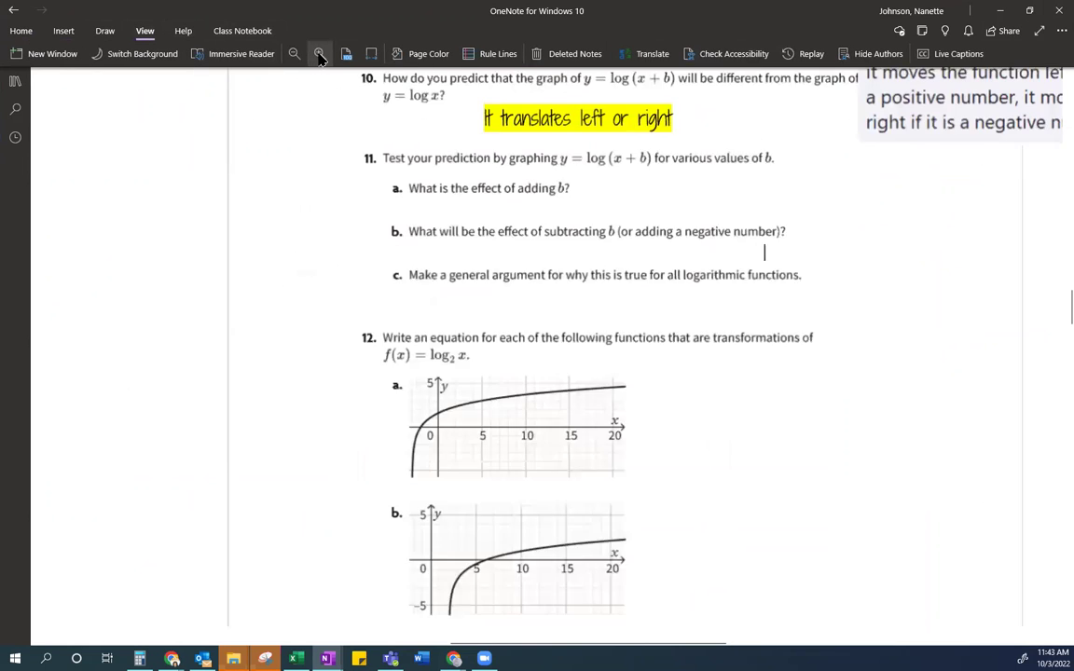
pyautogui.click(319, 54)
pyautogui.scroll(-3, 580, 415)
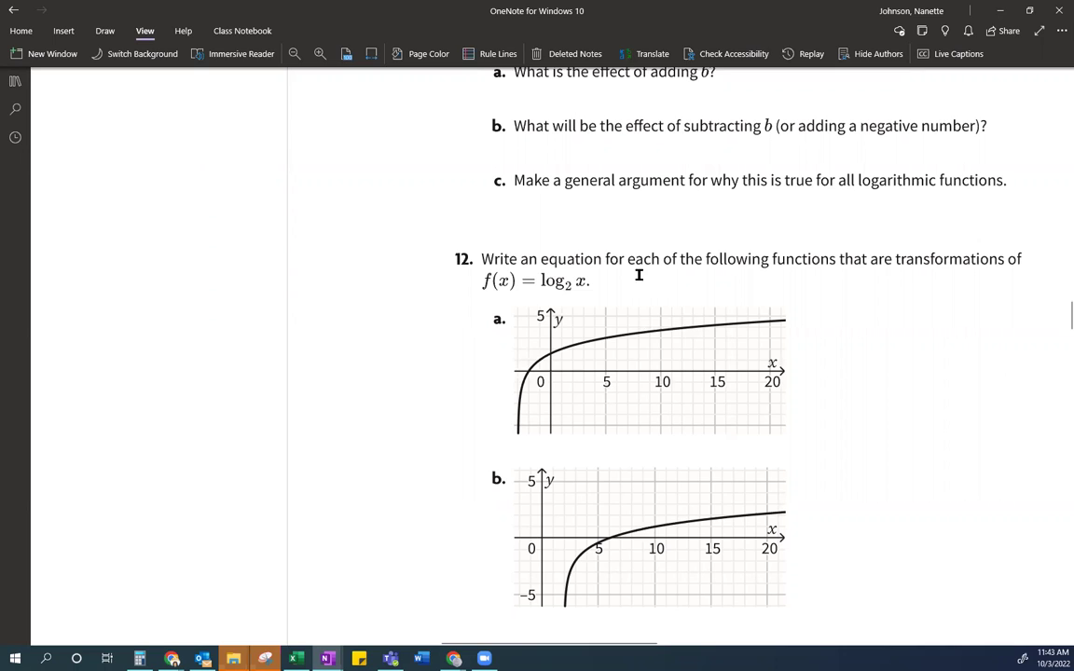
# Step: Dot two points on graph a's curve and write pink x=-3 with an arc beside its label
pyautogui.click(541, 359)
pyautogui.click(529, 368)
pyautogui.moveTo(503, 308); pyautogui.dragTo(517, 317)
pyautogui.moveTo(445, 321); pyautogui.dragTo(485, 311)
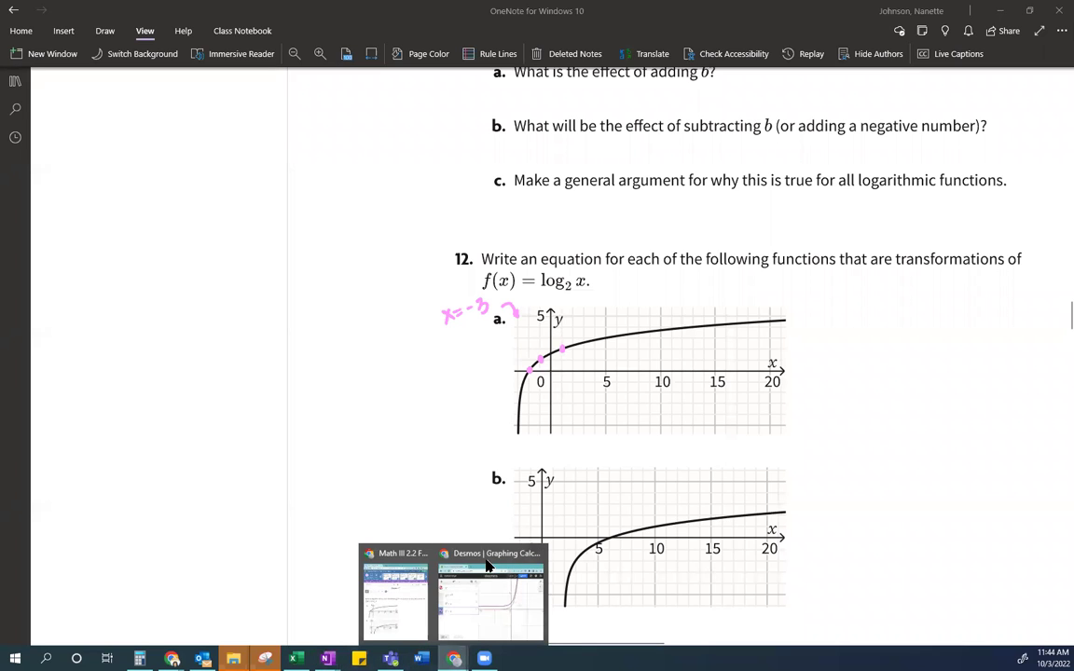
# Step: Bring Desmos to the front and delete the old exponential expressions, including 3^x
pyautogui.click(479, 616)
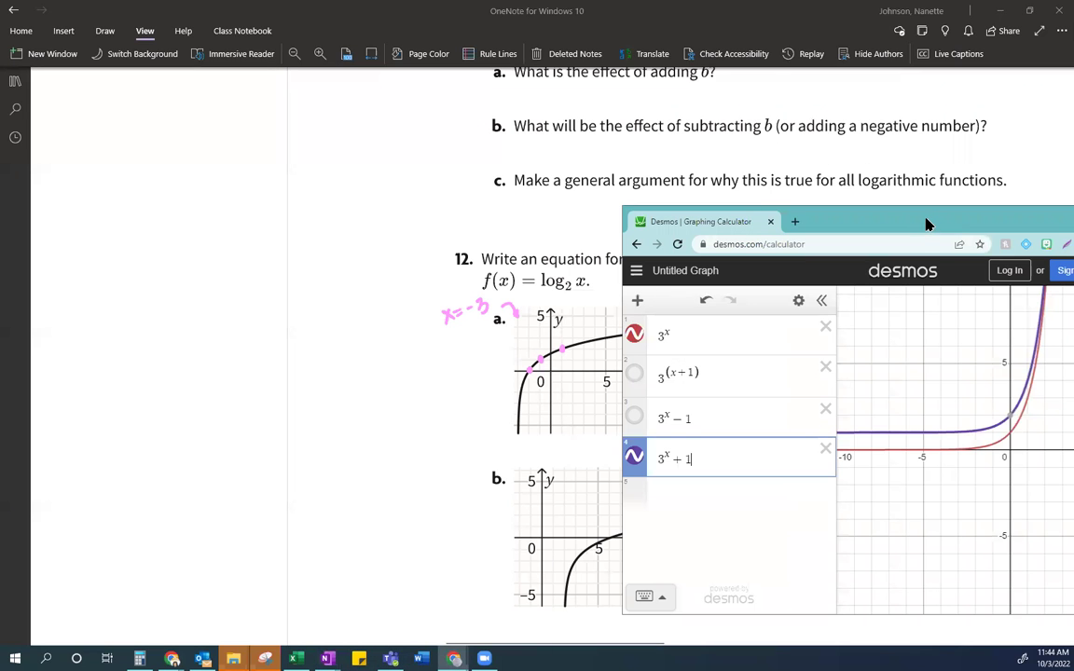
pyautogui.moveTo(925, 223); pyautogui.dragTo(959, 178)
pyautogui.click(668, 288)
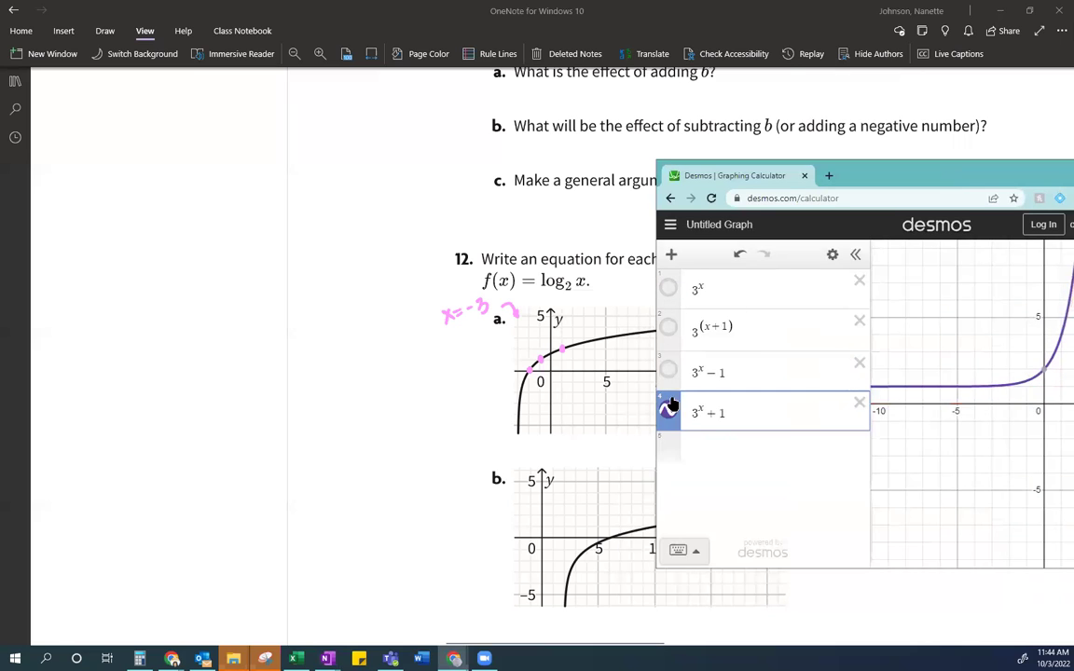
pyautogui.click(859, 282)
pyautogui.click(859, 281)
pyautogui.click(859, 282)
pyautogui.click(860, 282)
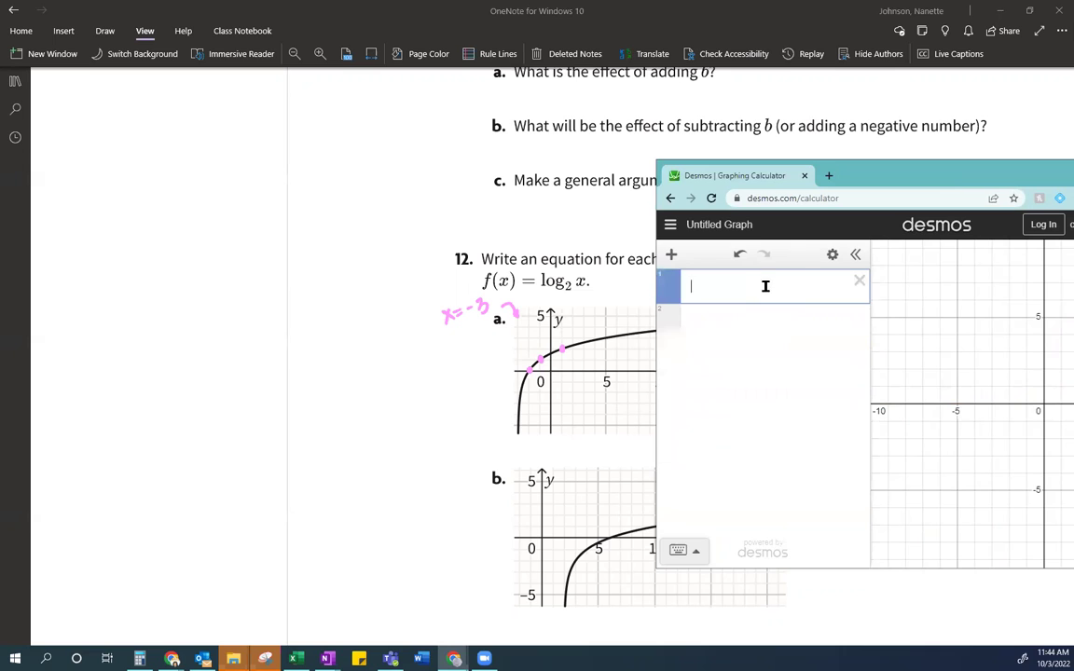
# Step: Enter log₂x, using the math keyboard's subscript key for base 2
pyautogui.write('log')
pyautogui.click(688, 550)
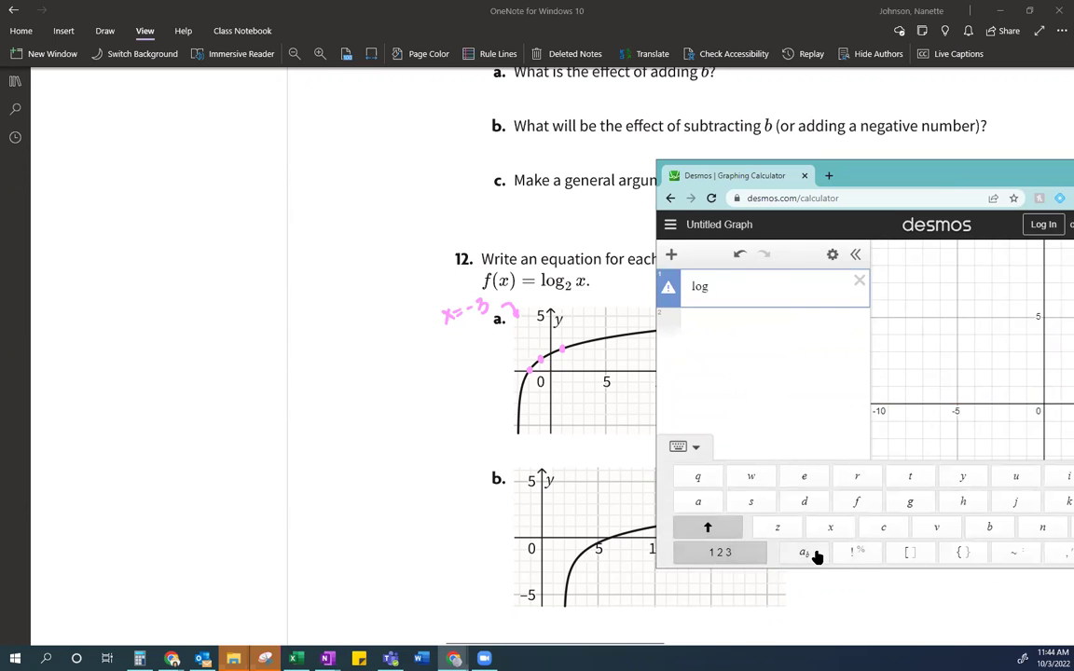
pyautogui.click(814, 555)
pyautogui.write('2')
pyautogui.click(830, 526)
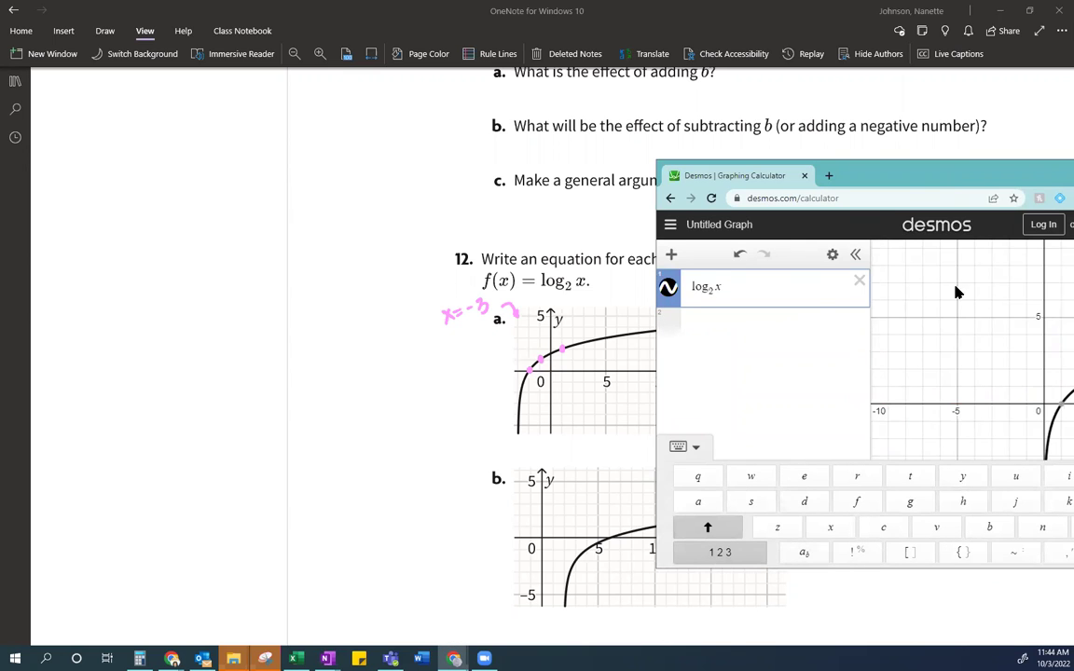
pyautogui.moveTo(932, 180)
pyautogui.mouseDown()
pyautogui.moveTo(908, 204)
pyautogui.moveTo(160, 170)
pyautogui.mouseUp()
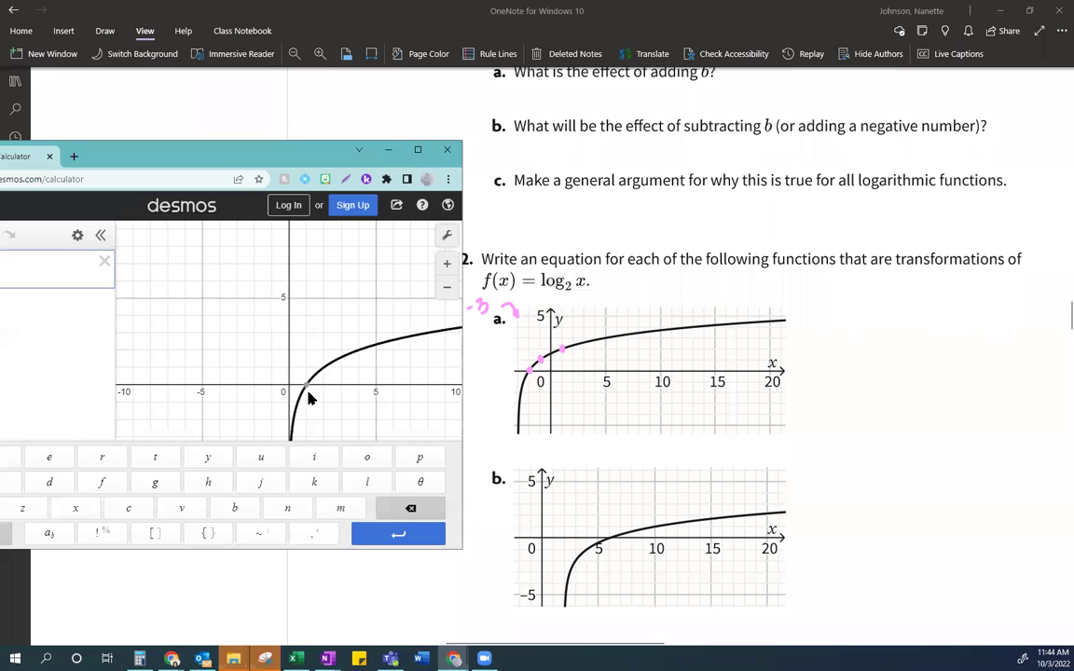
# Step: Hide the math keypad and read log₂x curve points such as (1, 0) and (2, 1)
pyautogui.moveTo(304, 393)
pyautogui.click(322, 374)
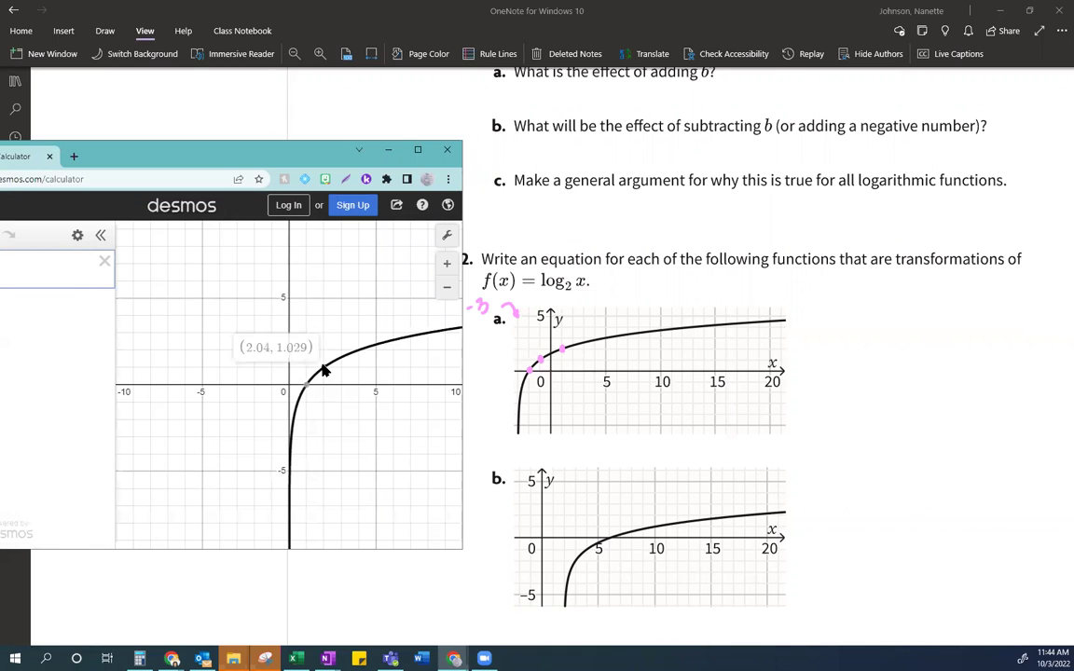
pyautogui.moveTo(324, 370)
pyautogui.moveTo(359, 354)
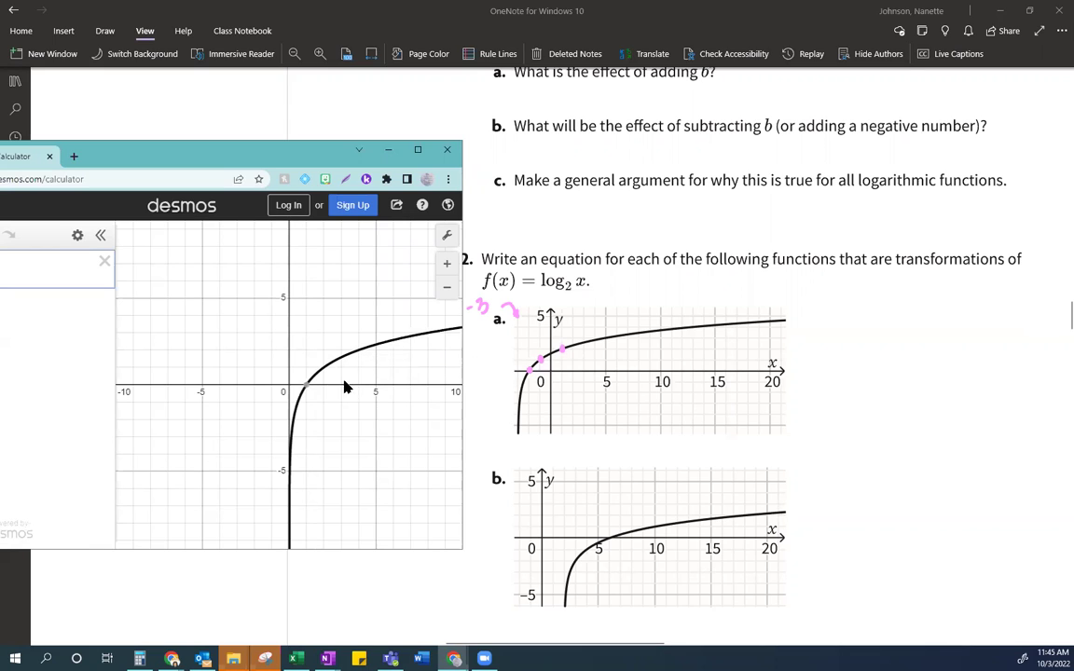
pyautogui.moveTo(304, 393)
pyautogui.scroll(5, 965, 299)
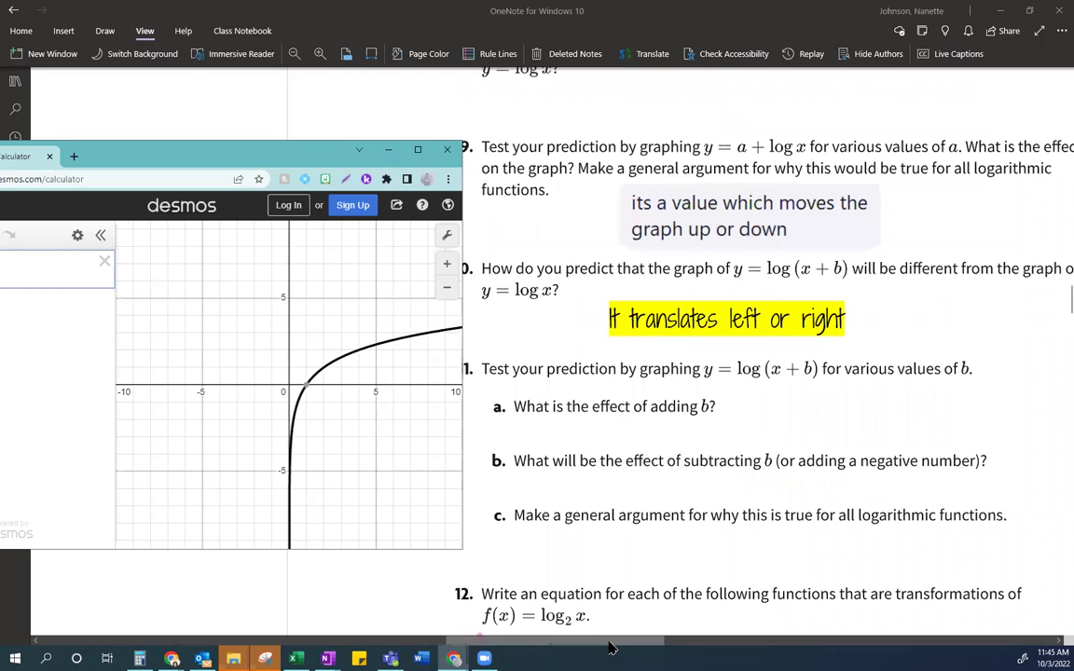
# Step: Back in OneNote, scroll to question 12 and zoom out twice to fit questions 10–12
pyautogui.moveTo(608, 646); pyautogui.dragTo(712, 646)
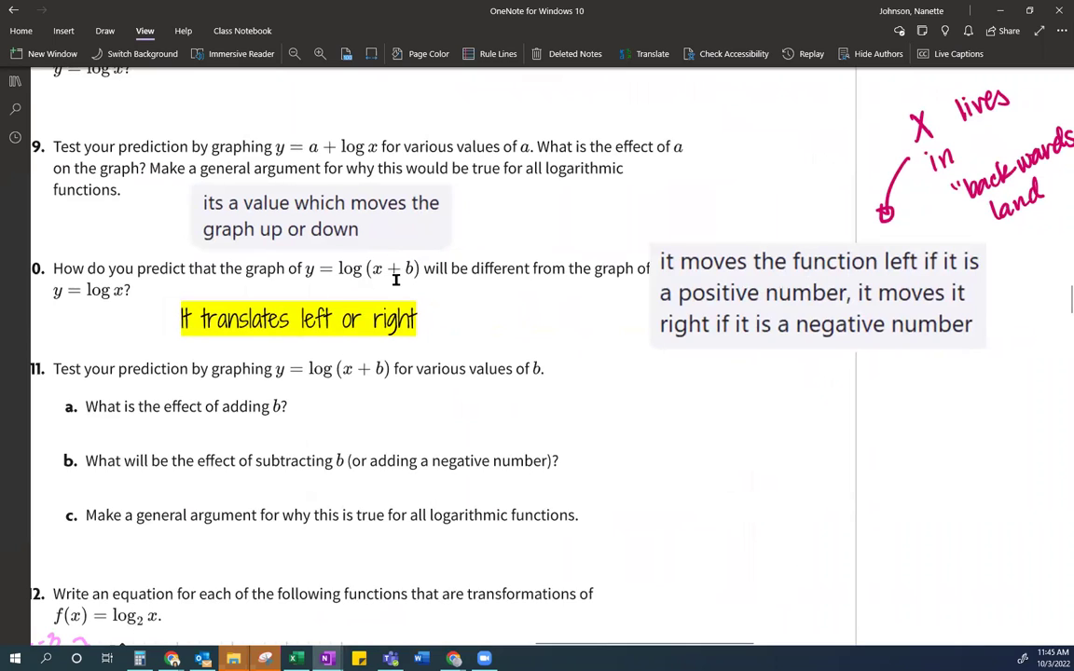
pyautogui.scroll(-3, 550, 630)
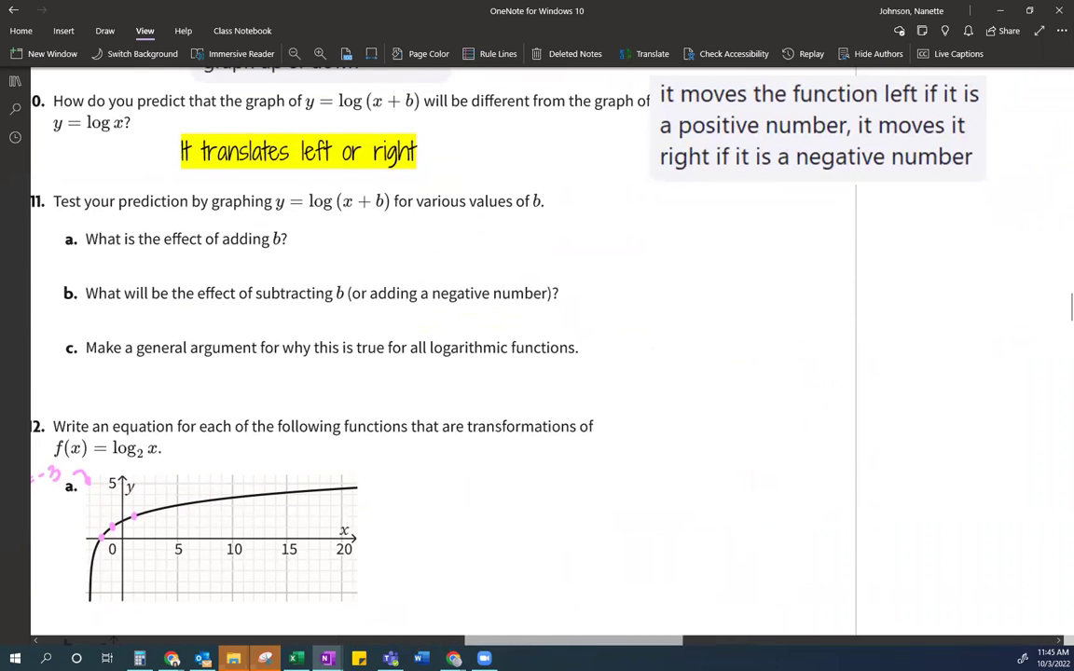
pyautogui.hscroll(-5, 532, 642)
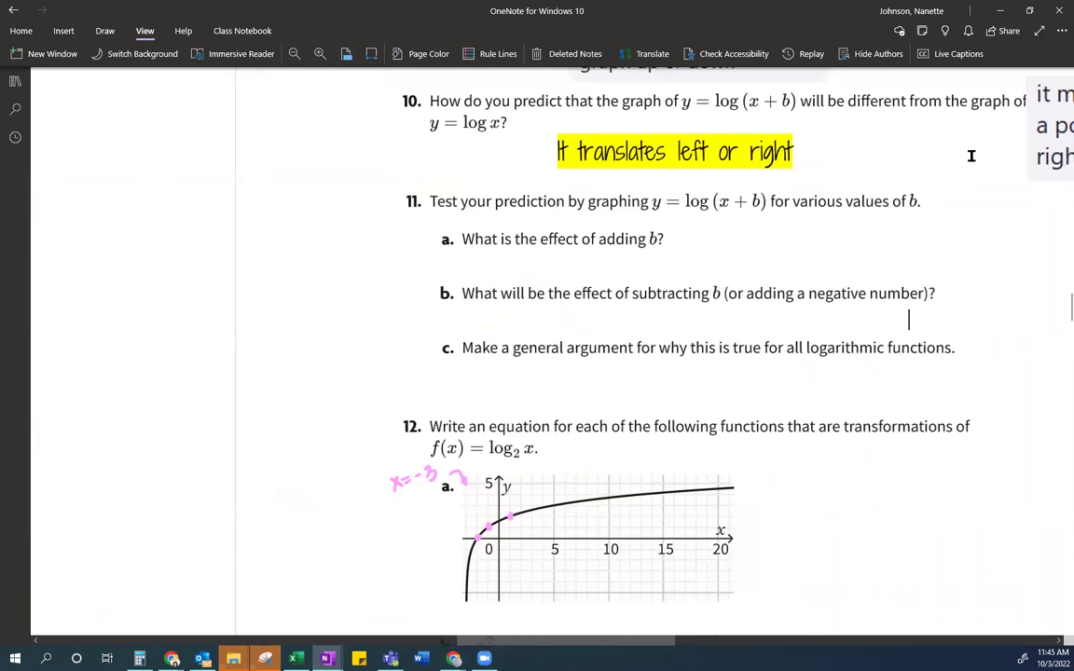
pyautogui.click(291, 55)
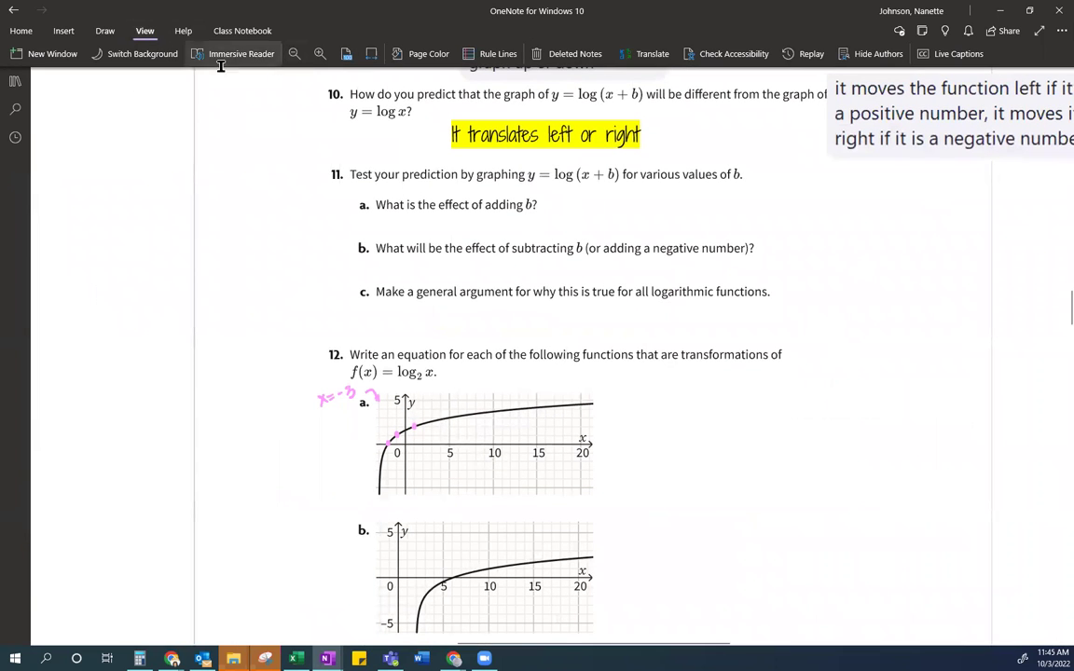
pyautogui.click(294, 54)
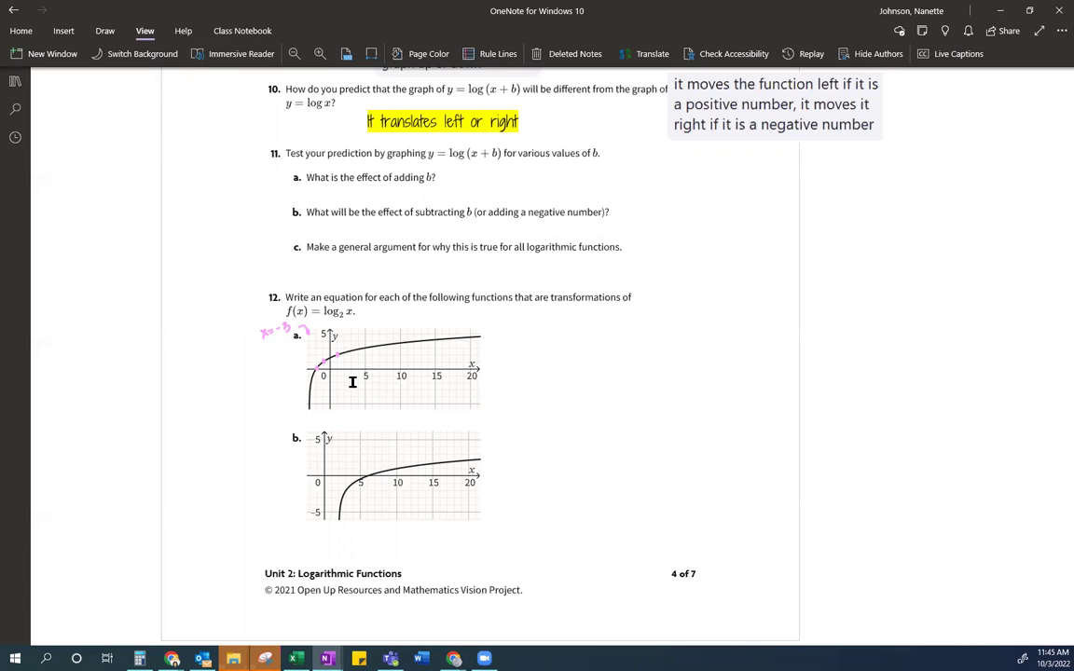
# Step: Handwrite y = log₂(x+3) in purple ink to the right of graph 12a
pyautogui.write('y = l')
pyautogui.write('og')
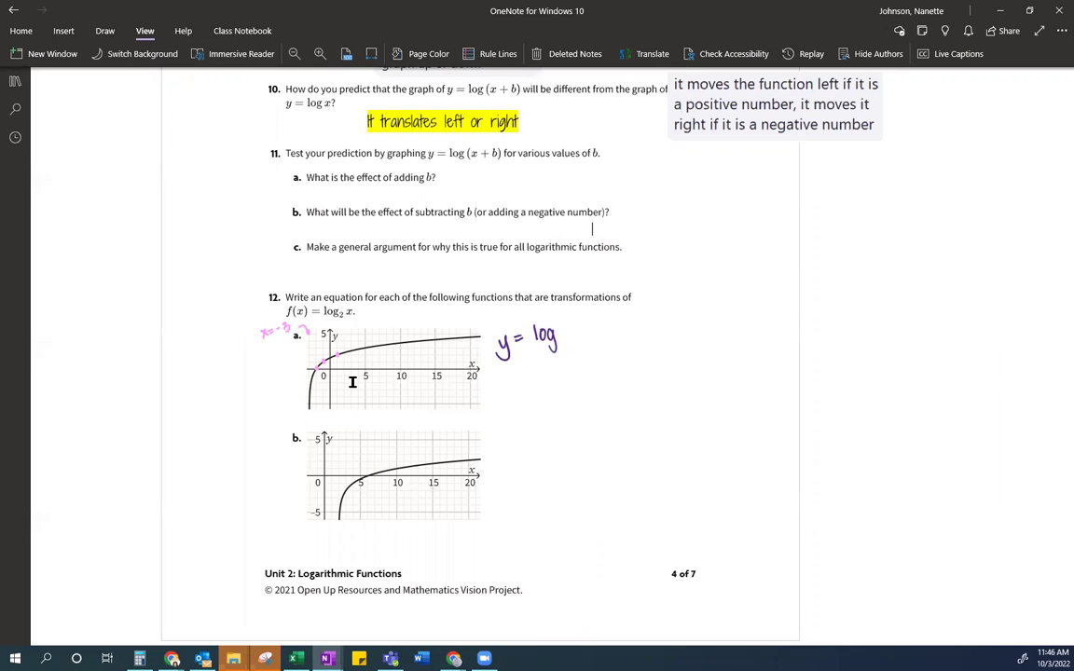
pyautogui.write('()')
pyautogui.moveTo(567, 327); pyautogui.dragTo(578, 326)
pyautogui.moveTo(586, 319); pyautogui.dragTo(586, 338)
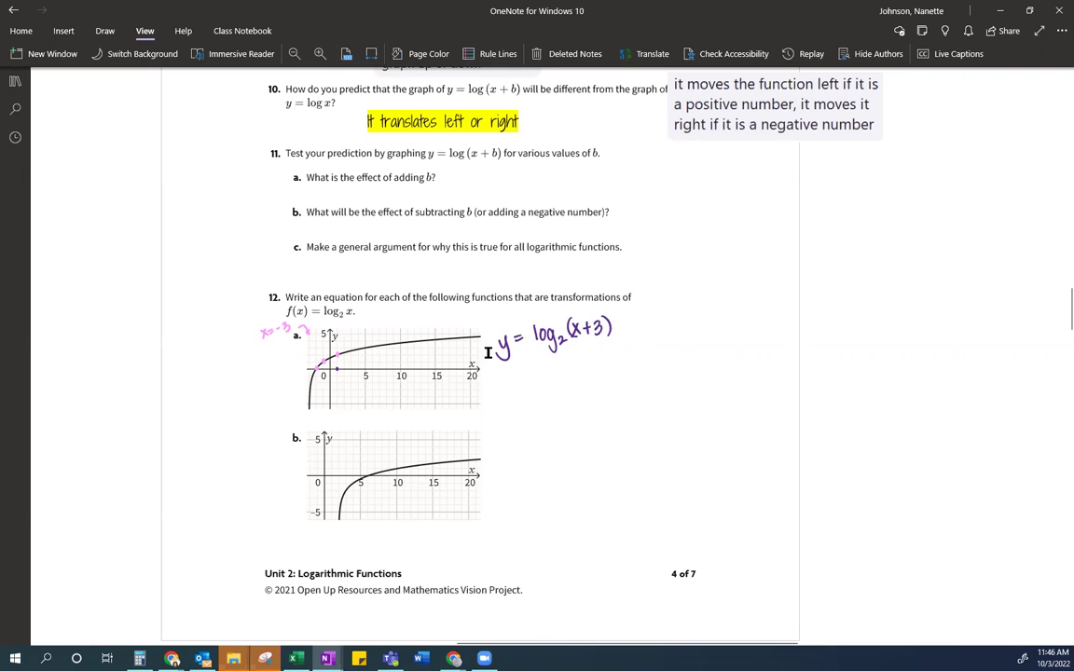
pyautogui.scroll(-3, 422, 299)
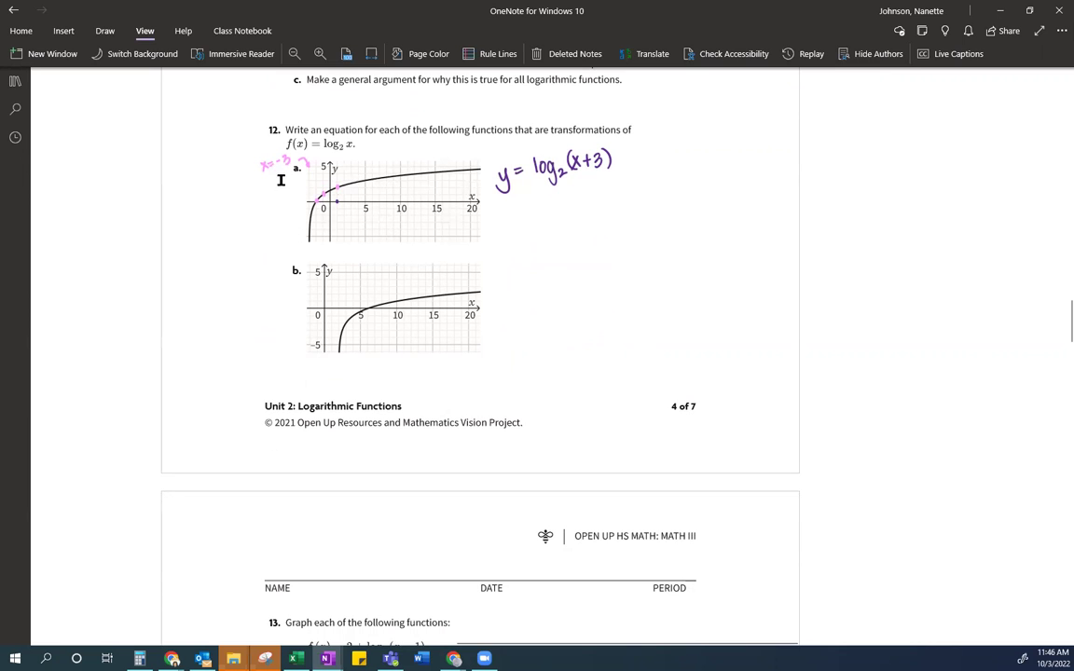
# Step: Scroll past Ready for More? and back up to question 13's two shifted log₂ graphing exercises
pyautogui.scroll(-10, 292, 382)
pyautogui.scroll(-1, 301, 371)
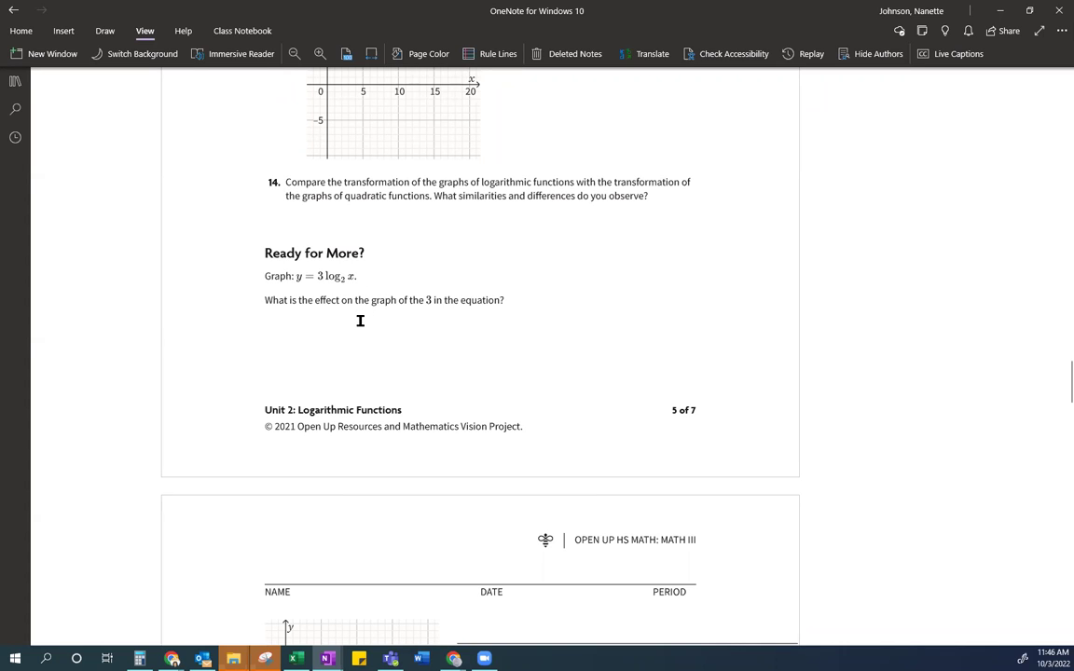
pyautogui.scroll(-3, 373, 321)
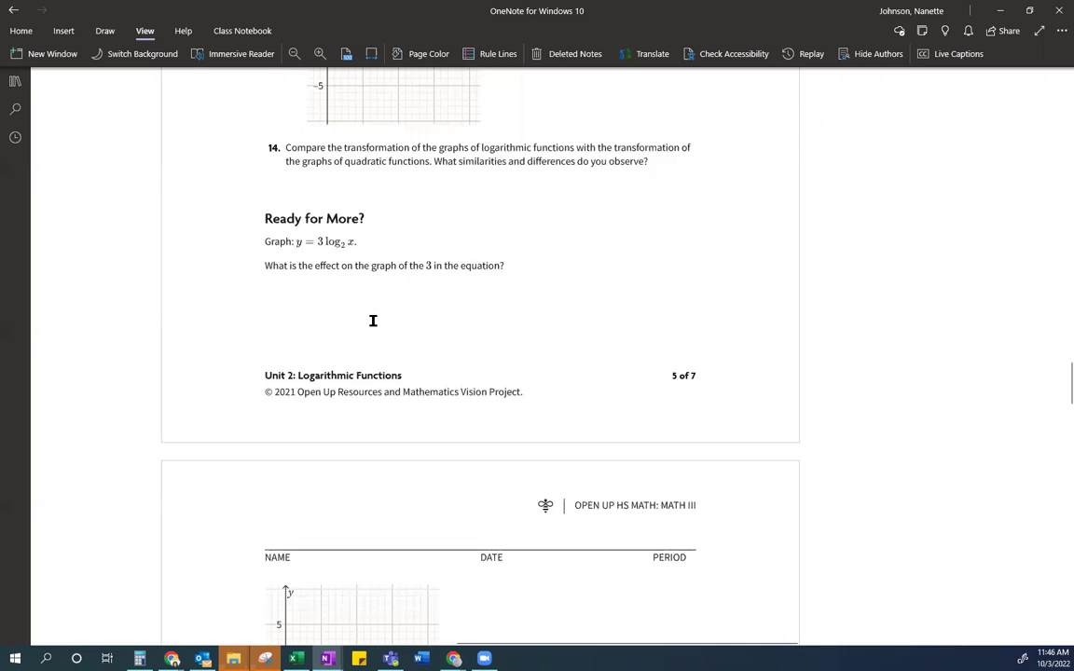
pyautogui.scroll(9, 373, 320)
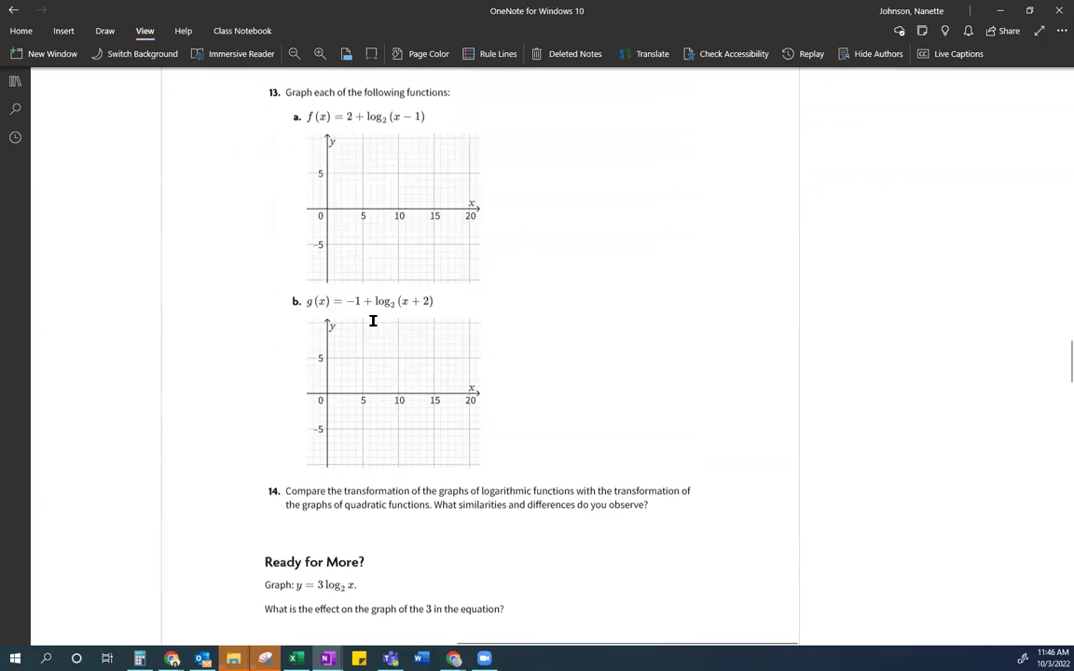